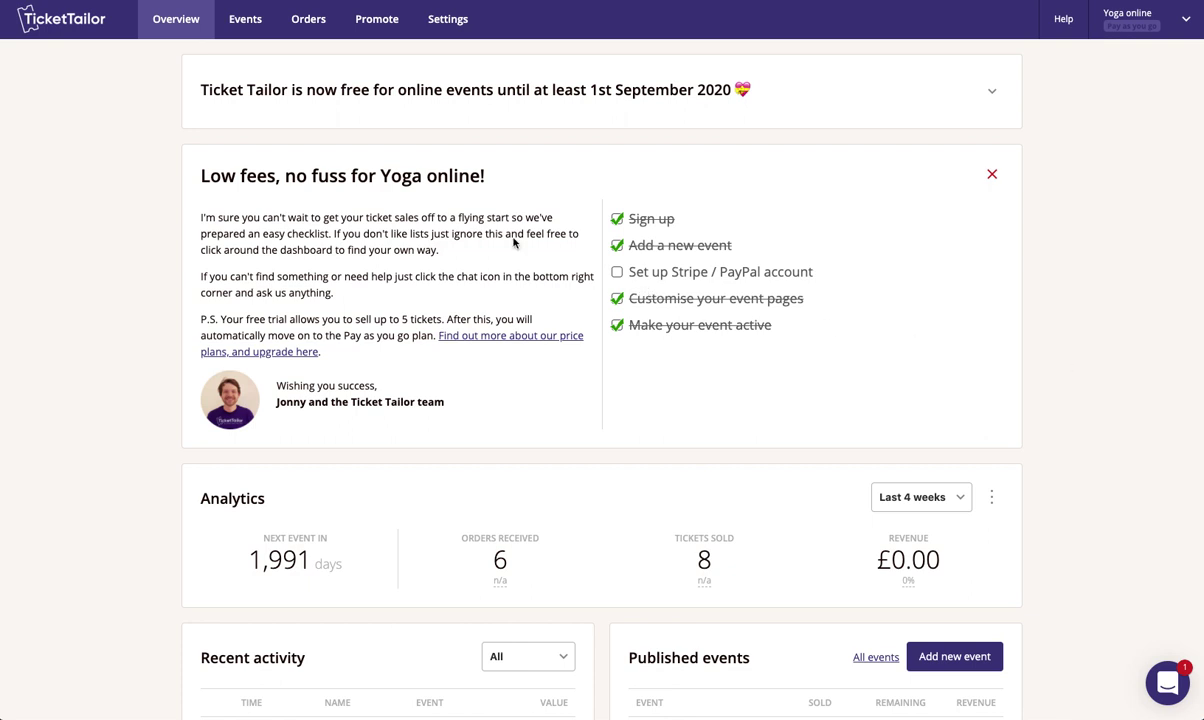
- Start a new event named 'Online yoga session'
{"action": "left_click", "coordinate": [245, 19]}
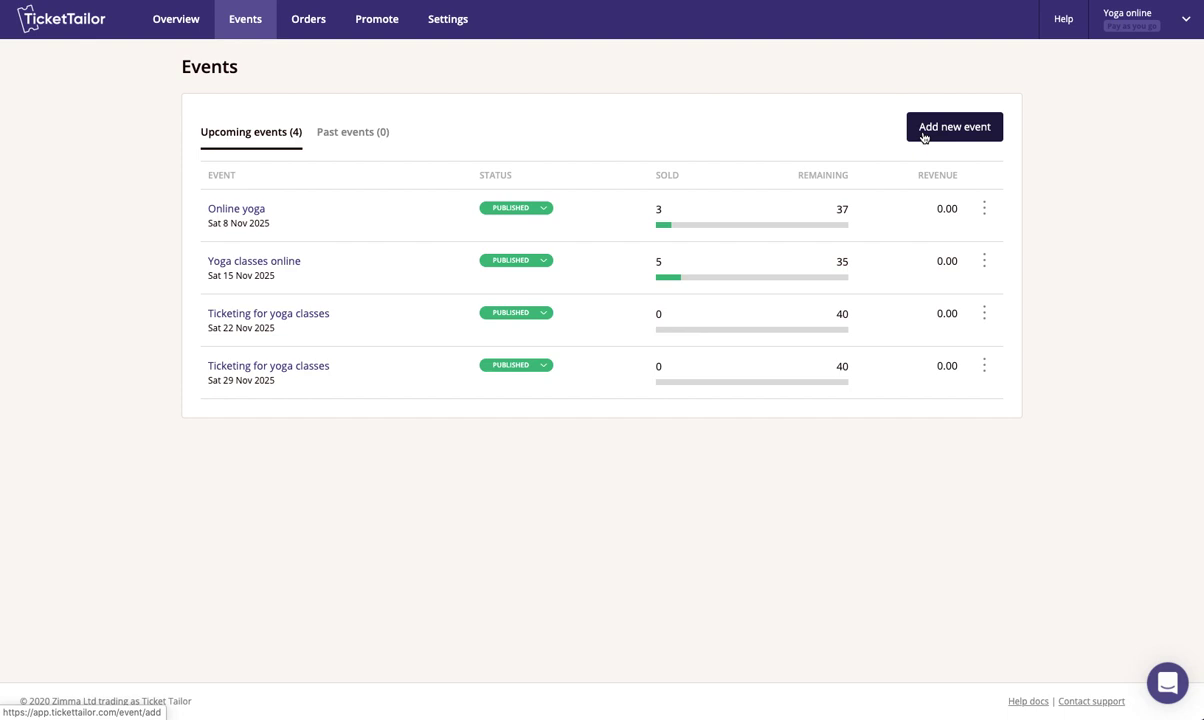
{"action": "left_click", "coordinate": [945, 132]}
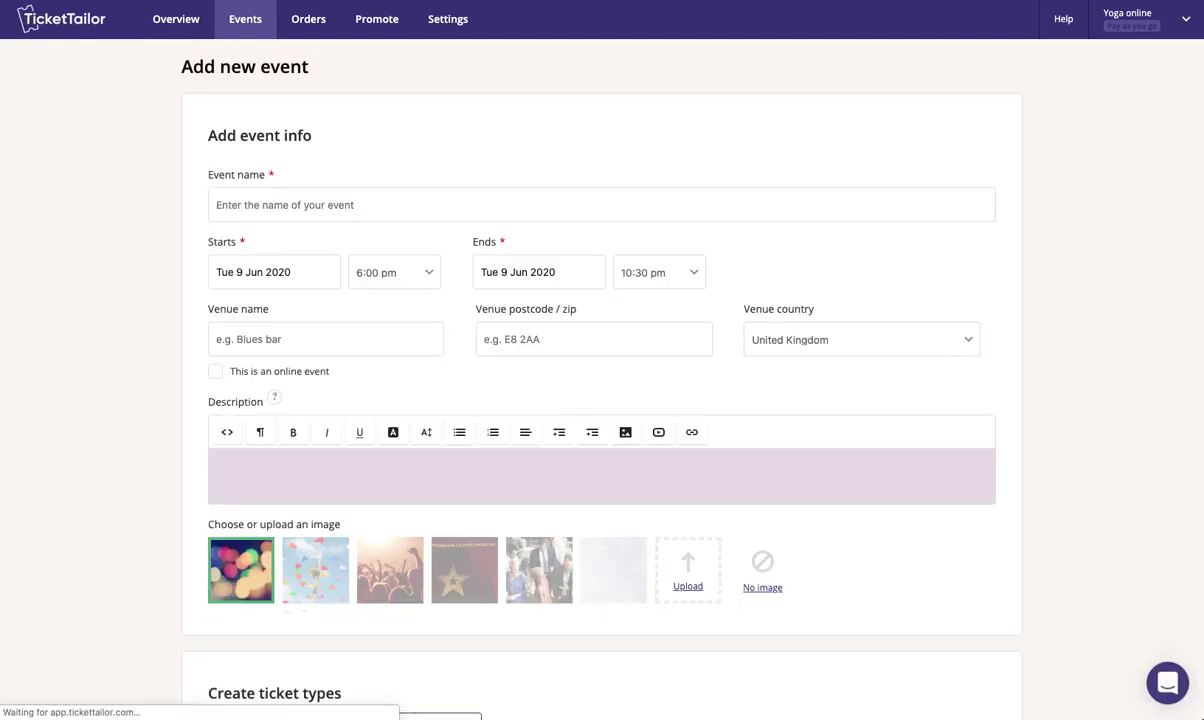
{"action": "left_click", "coordinate": [306, 204]}
{"action": "type", "text": "Online yoga session"}
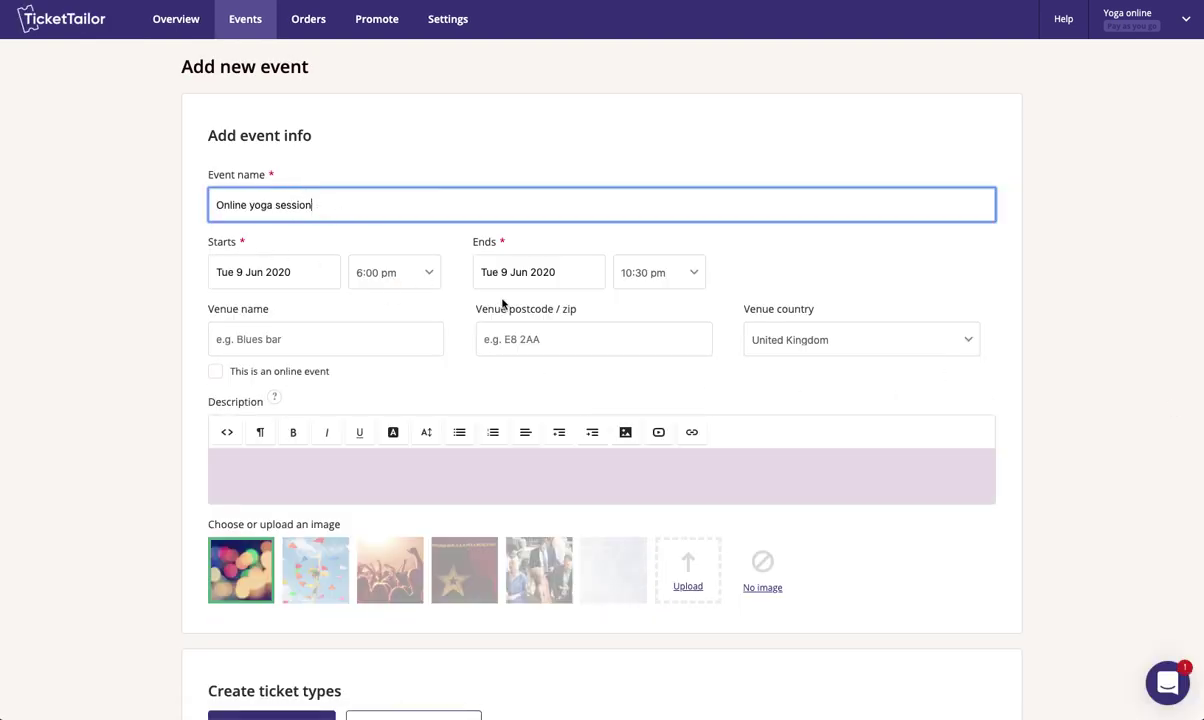
- Set the event date to Sat 25 Jul 2020 with an 8:00 pm end time
{"action": "left_click", "coordinate": [291, 274]}
{"action": "left_click", "coordinate": [374, 304]}
{"action": "left_click", "coordinate": [378, 395]}
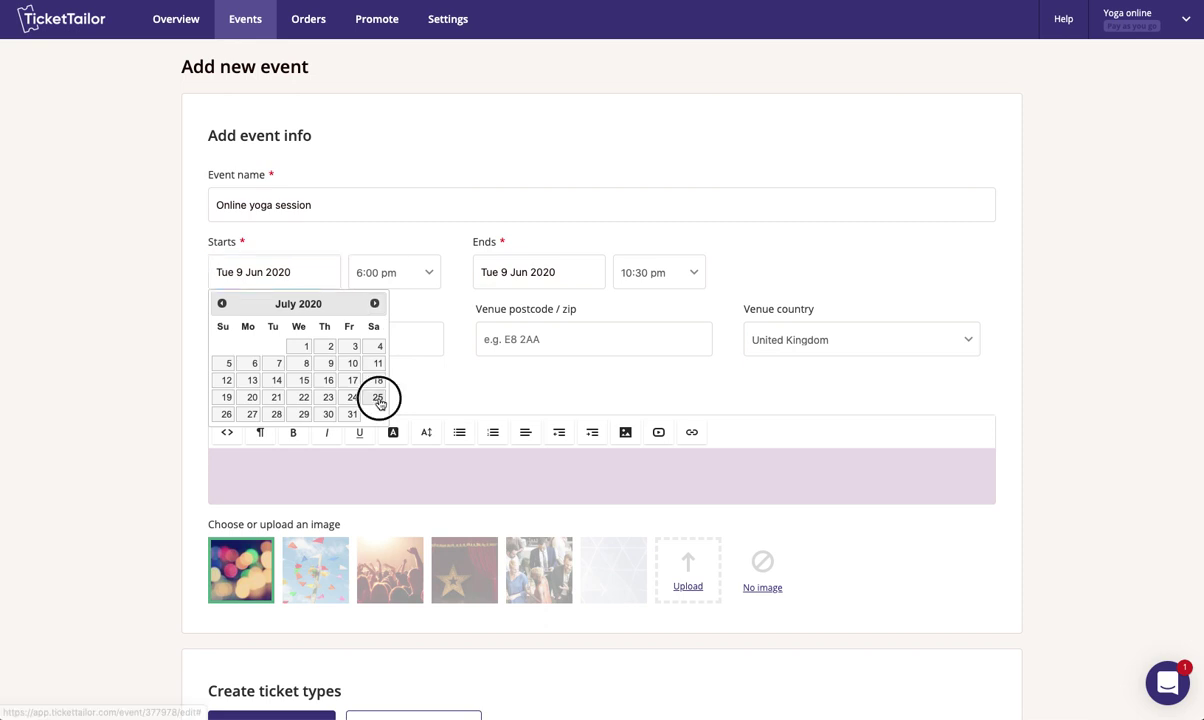
{"action": "left_click", "coordinate": [665, 274]}
{"action": "scroll", "coordinate": [655, 275], "scroll_direction": "up", "scroll_amount": 5}
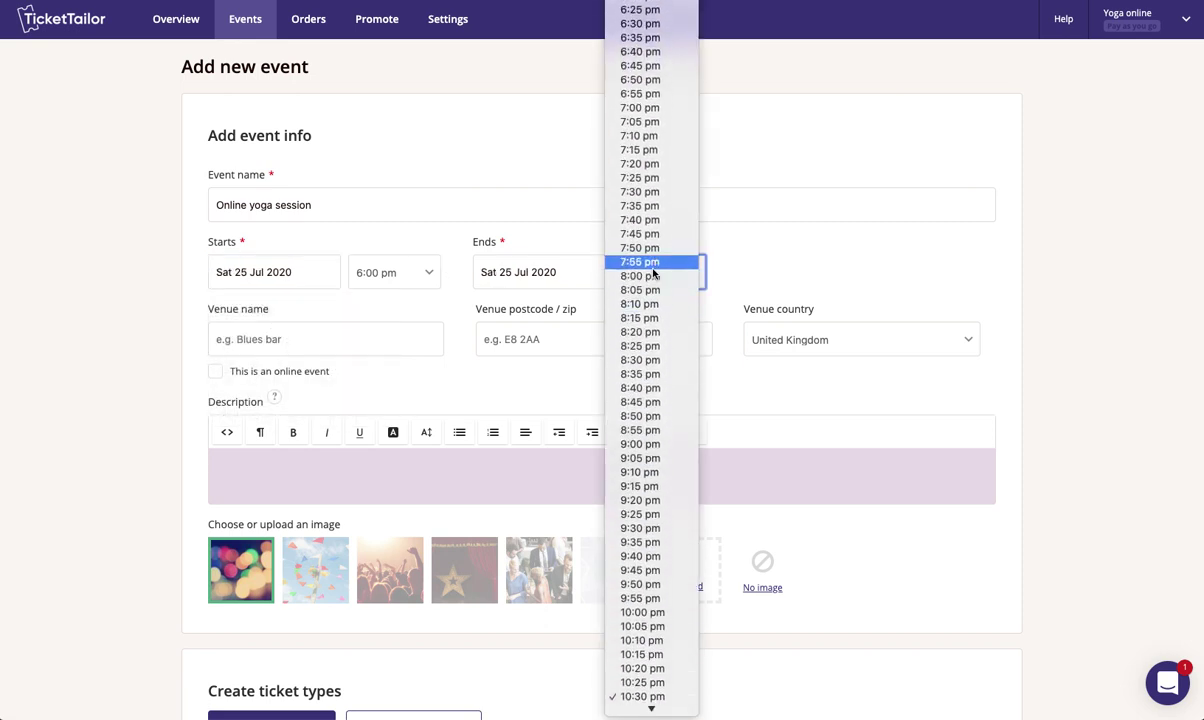
{"action": "left_click", "coordinate": [648, 275]}
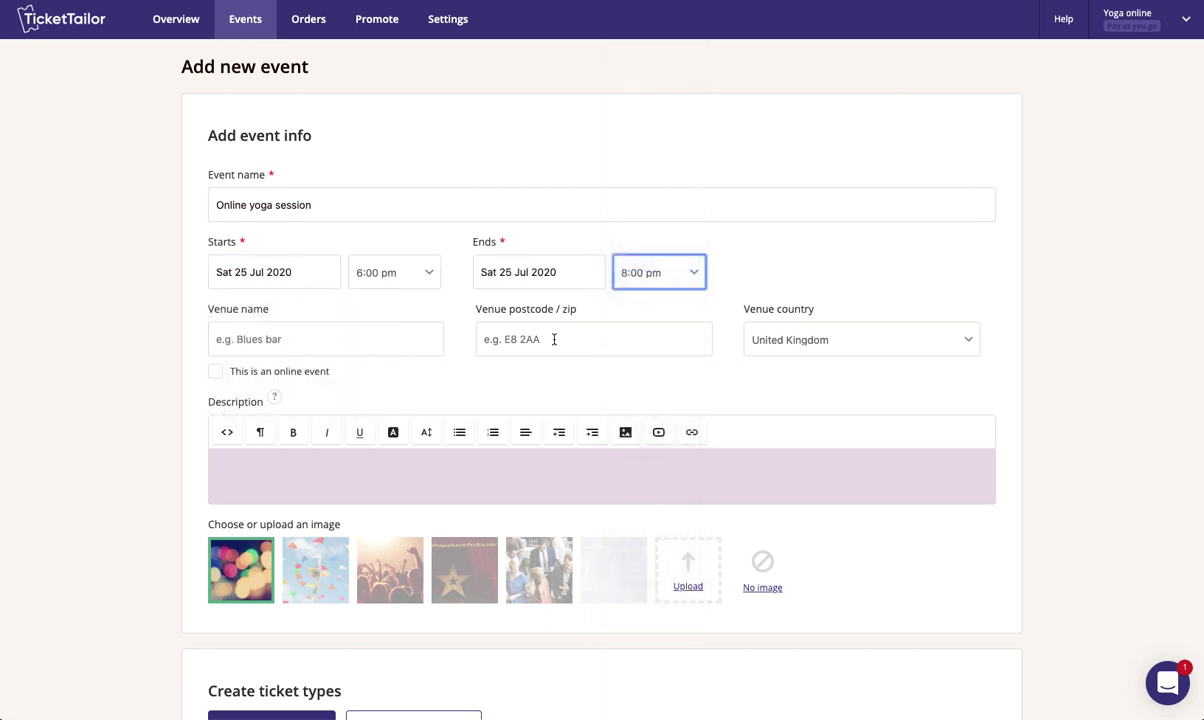
- Mark the event as online, hosted on Zoom
{"action": "left_click", "coordinate": [244, 374]}
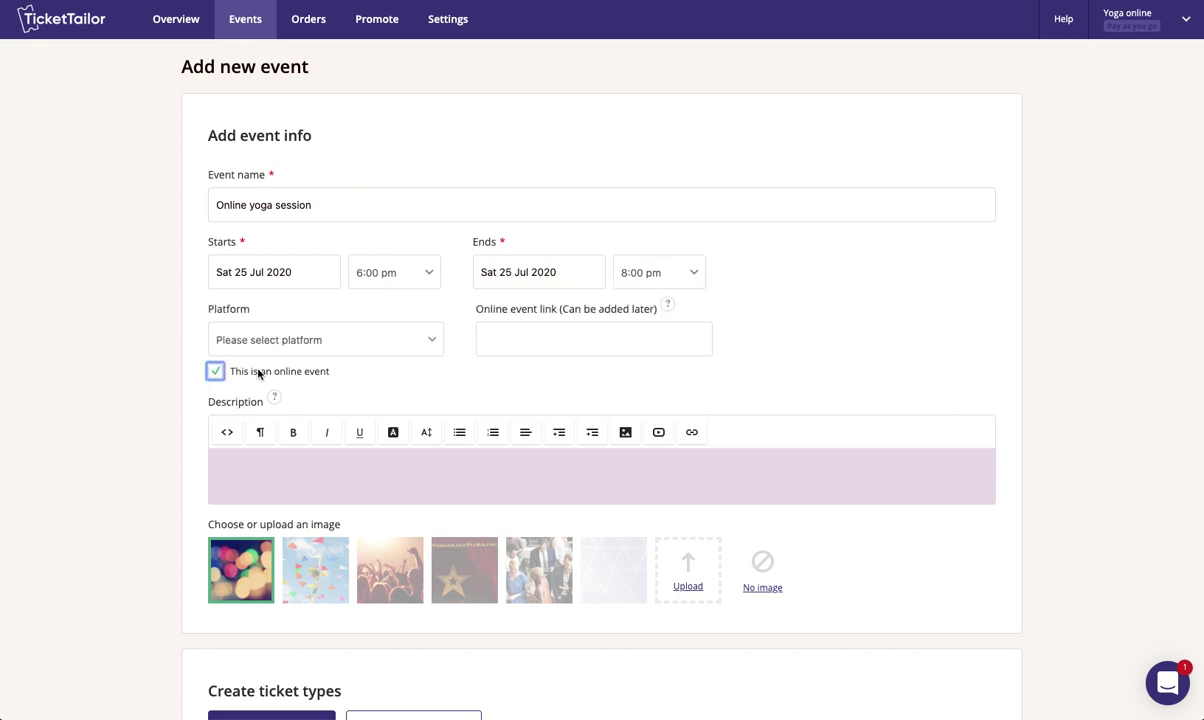
{"action": "left_click", "coordinate": [310, 341]}
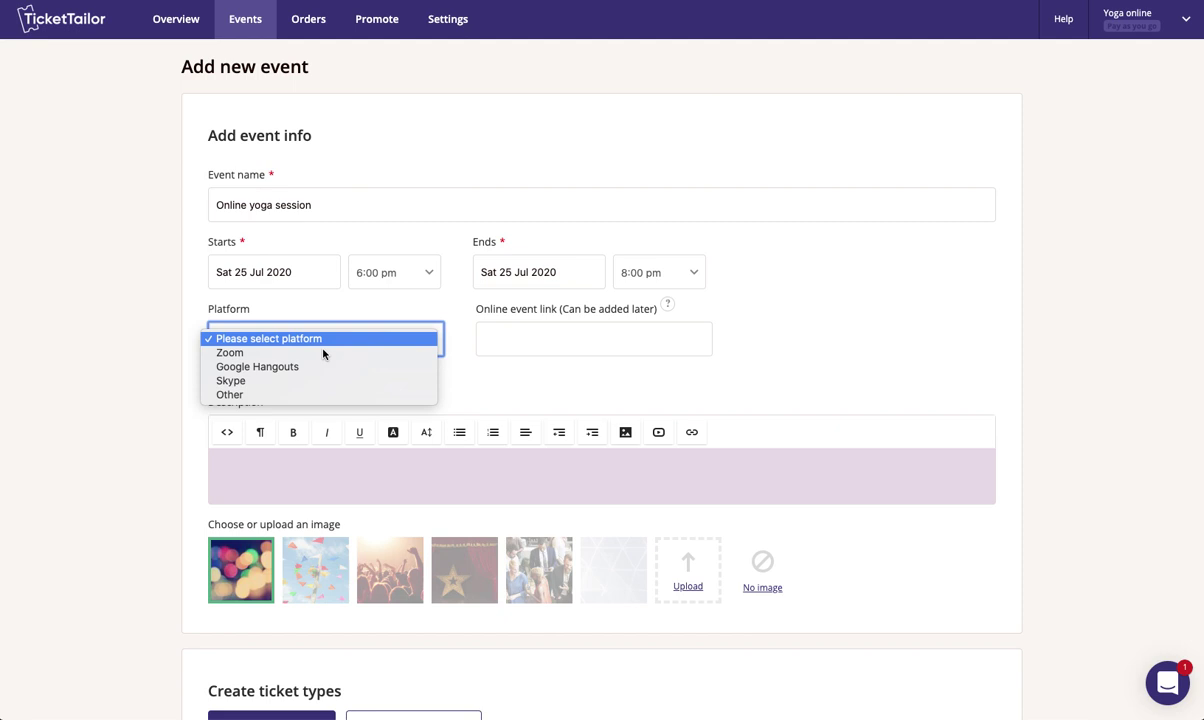
{"action": "left_click", "coordinate": [247, 353]}
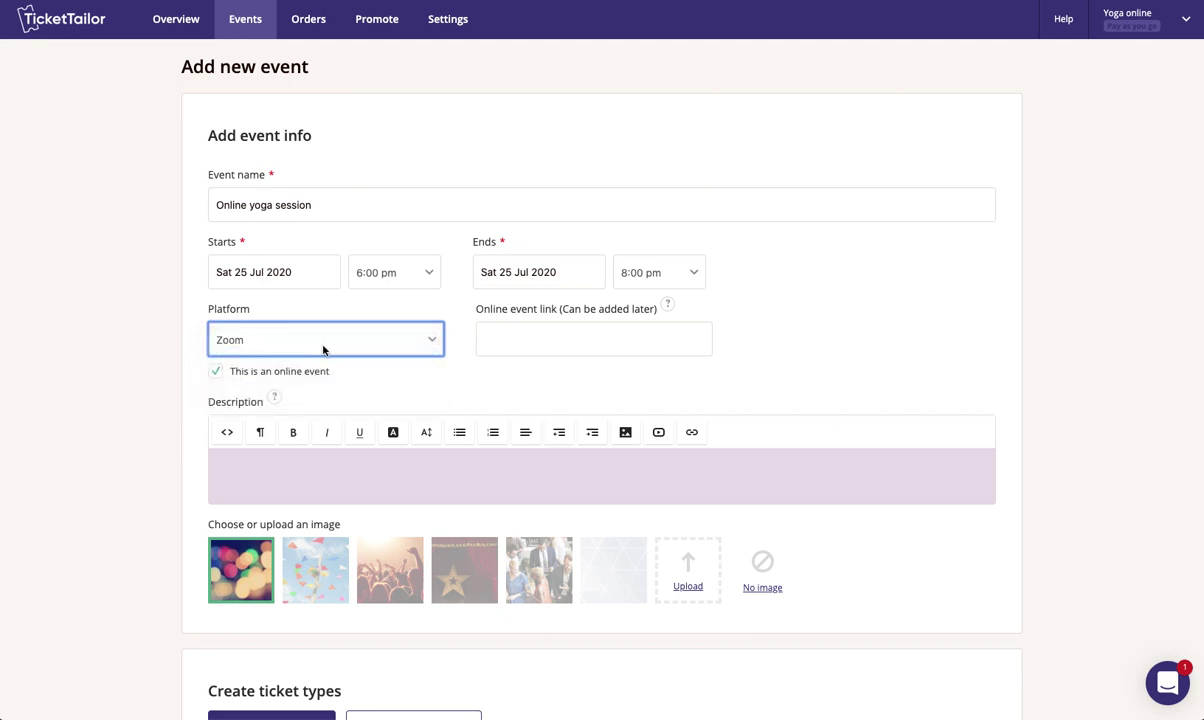
{"action": "left_click", "coordinate": [543, 337]}
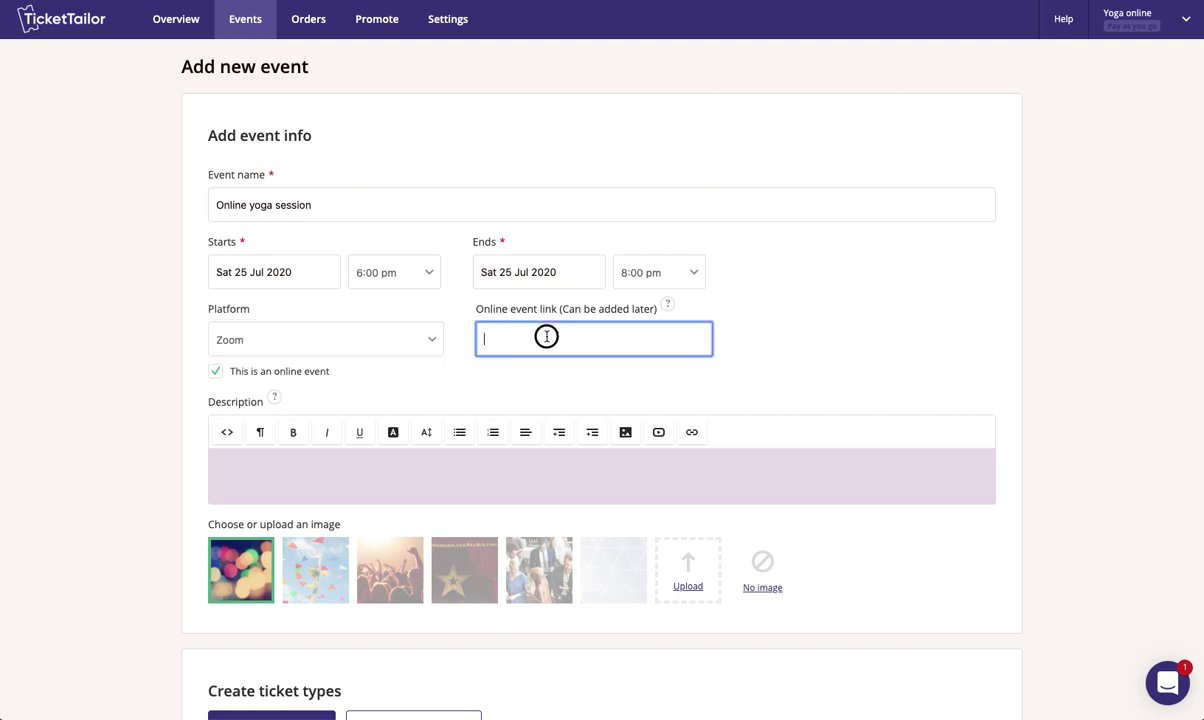
{"action": "scroll", "coordinate": [540, 339], "scroll_direction": "down", "scroll_amount": 1}
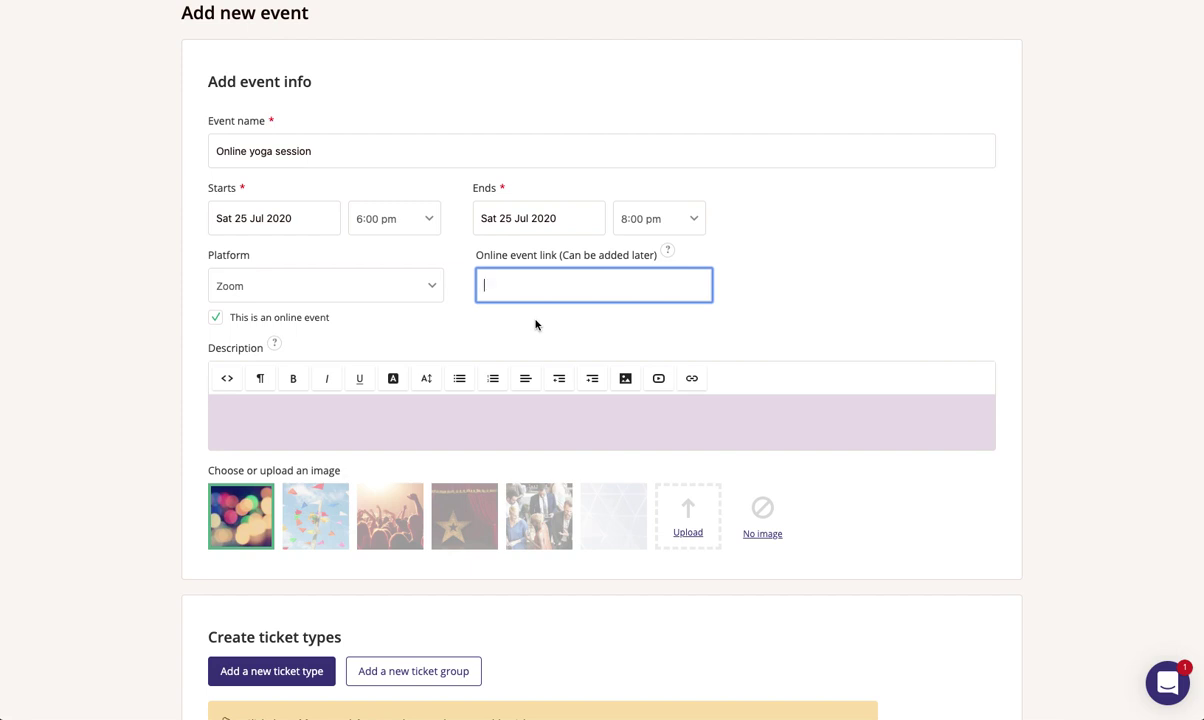
- Paste 'Join us for an hour of live-streamed vinyasa yoga.' into the event description
{"action": "scroll", "coordinate": [495, 303], "scroll_direction": "down", "scroll_amount": 1}
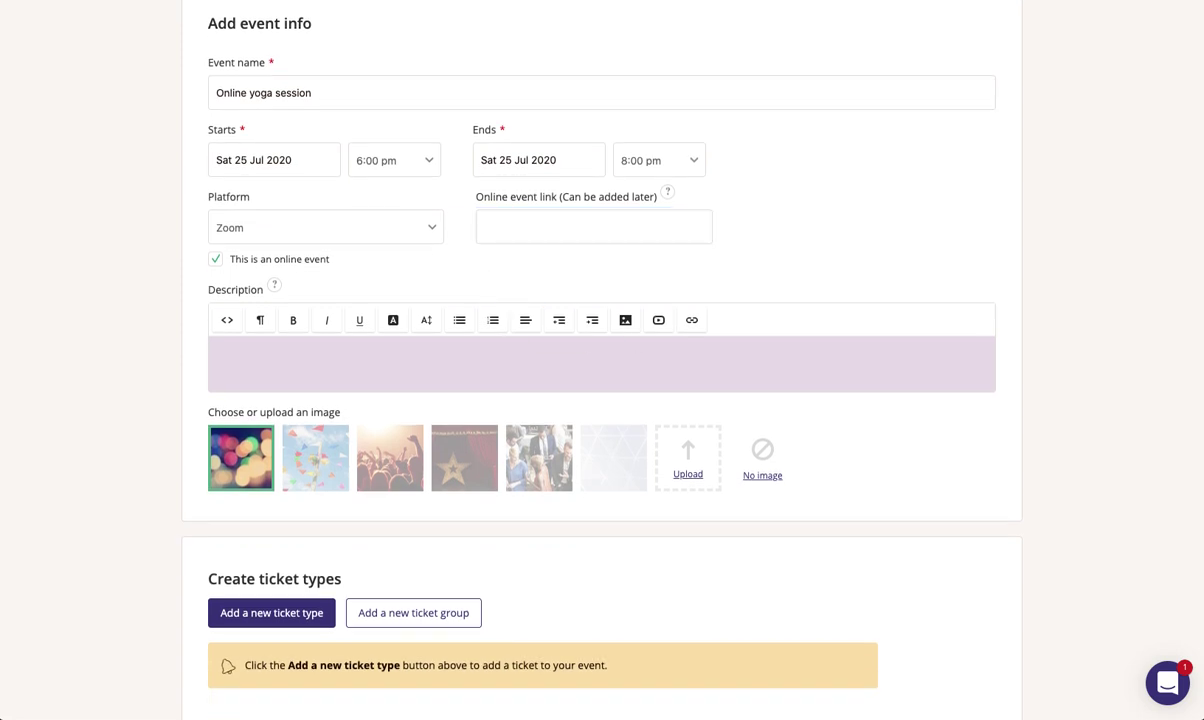
{"action": "left_click", "coordinate": [443, 355]}
{"action": "type", "text": "Join us for an hour of live-streamed vinyasa yoga."}
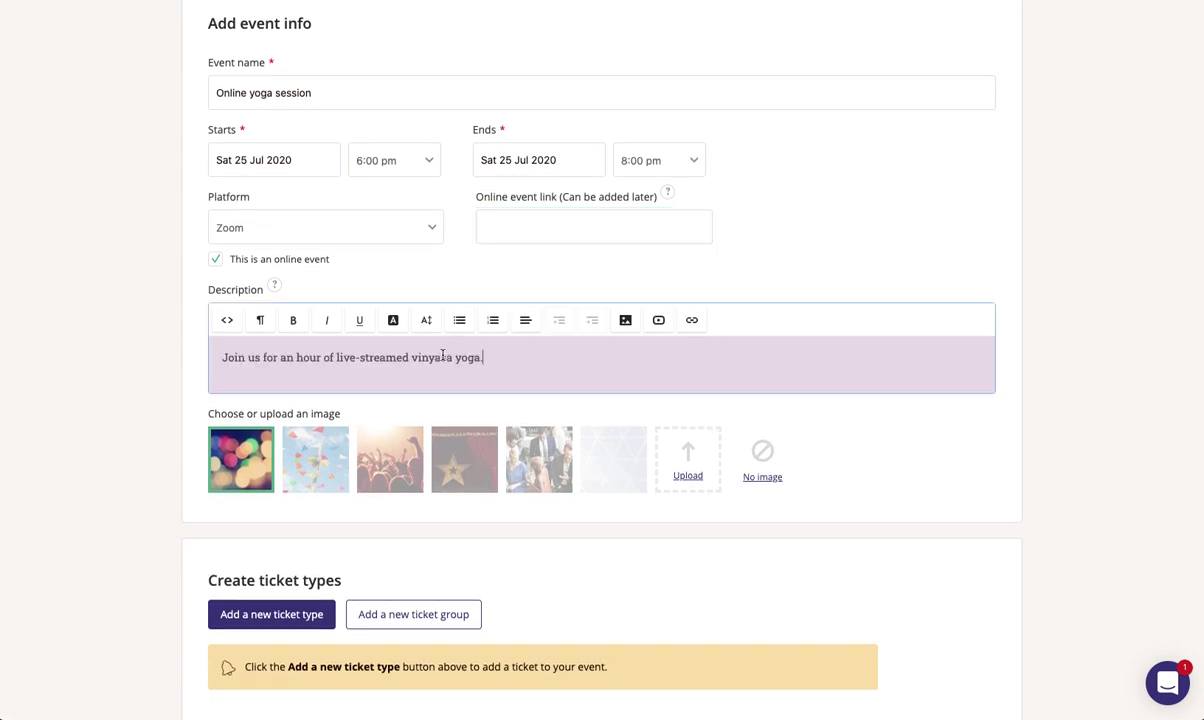
{"action": "scroll", "coordinate": [390, 452], "scroll_direction": "down", "scroll_amount": 1}
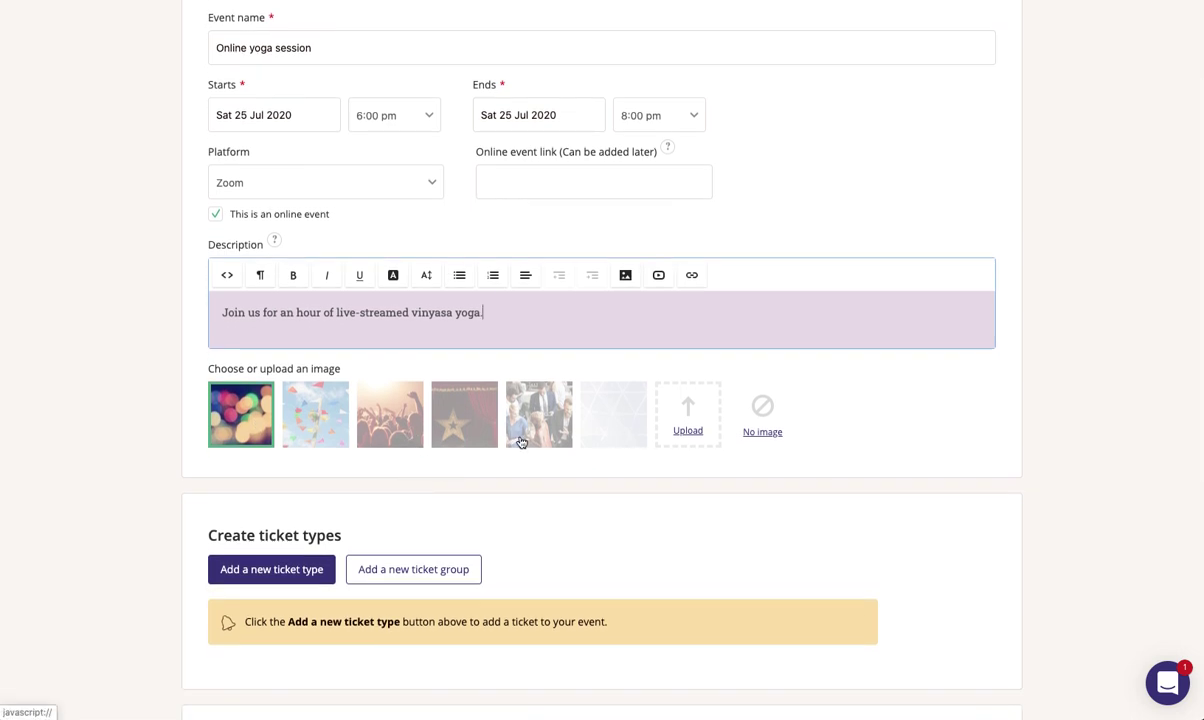
- Save a Free ticket type named 'Evening session' with quantity 10
{"action": "scroll", "coordinate": [491, 417], "scroll_direction": "down", "scroll_amount": 1}
{"action": "left_click", "coordinate": [284, 515]}
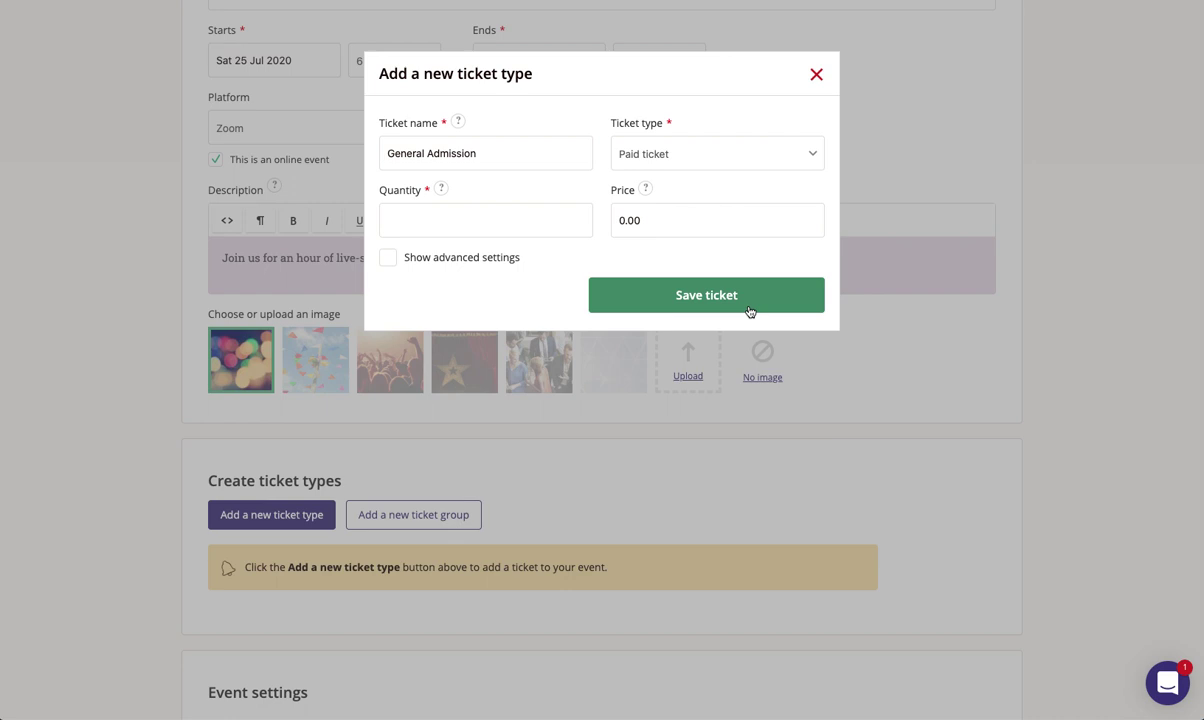
{"action": "left_click", "coordinate": [659, 155]}
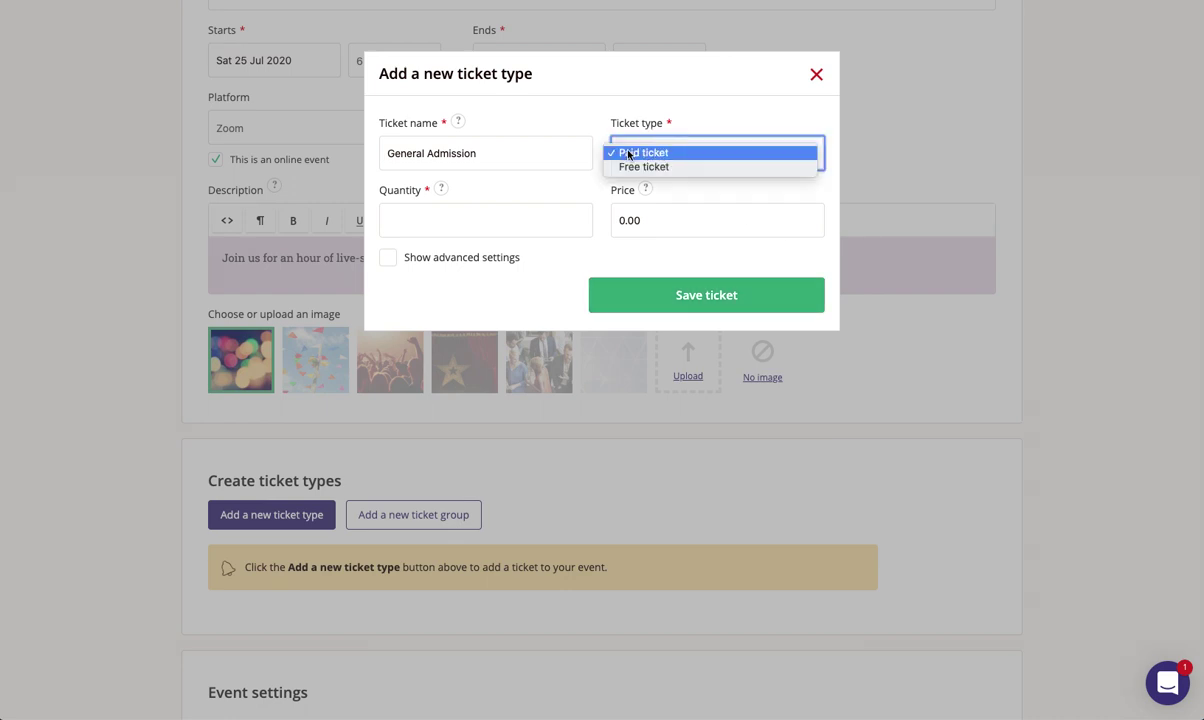
{"action": "key", "text": "Return"}
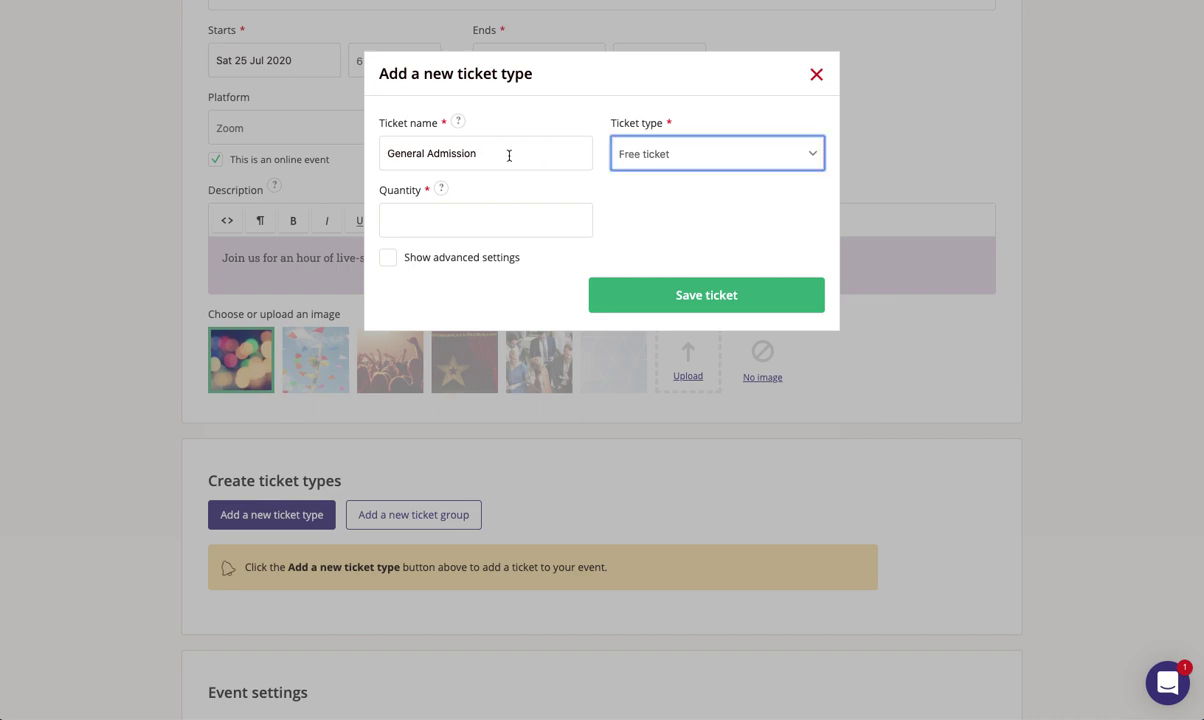
{"action": "key", "text": "shift+Tab"}
{"action": "type", "text": "Evening session"}
{"action": "left_click", "coordinate": [429, 209]}
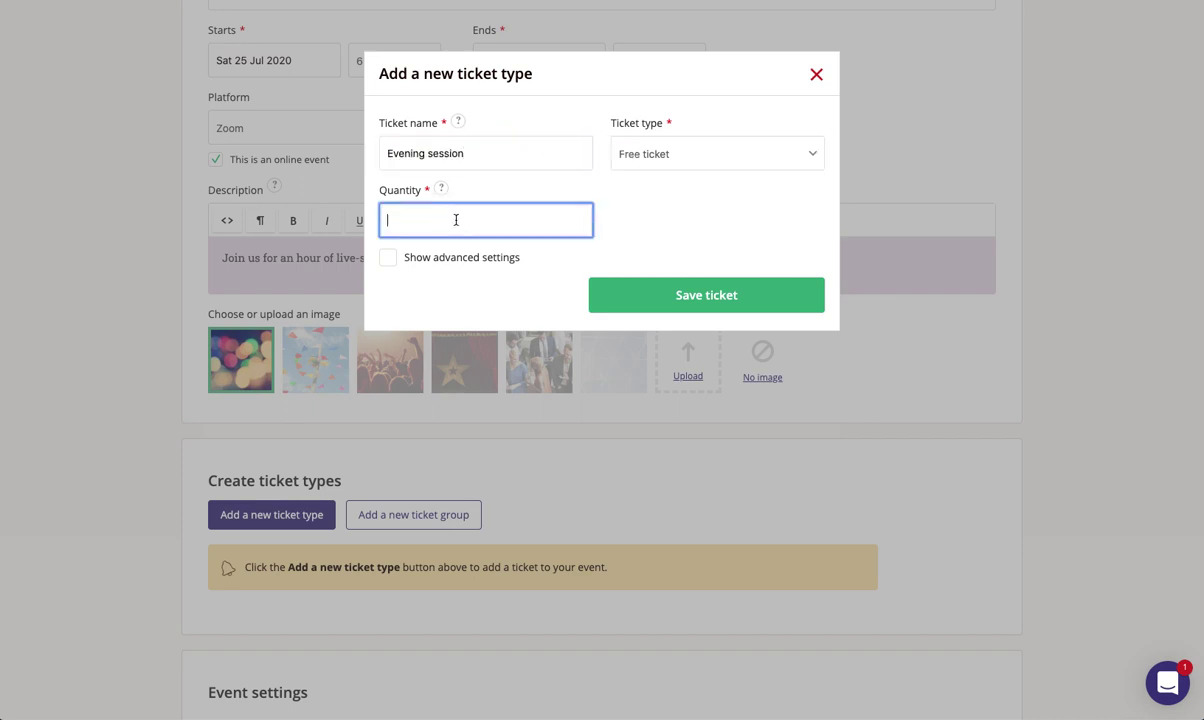
{"action": "type", "text": "10"}
{"action": "left_click", "coordinate": [702, 296]}
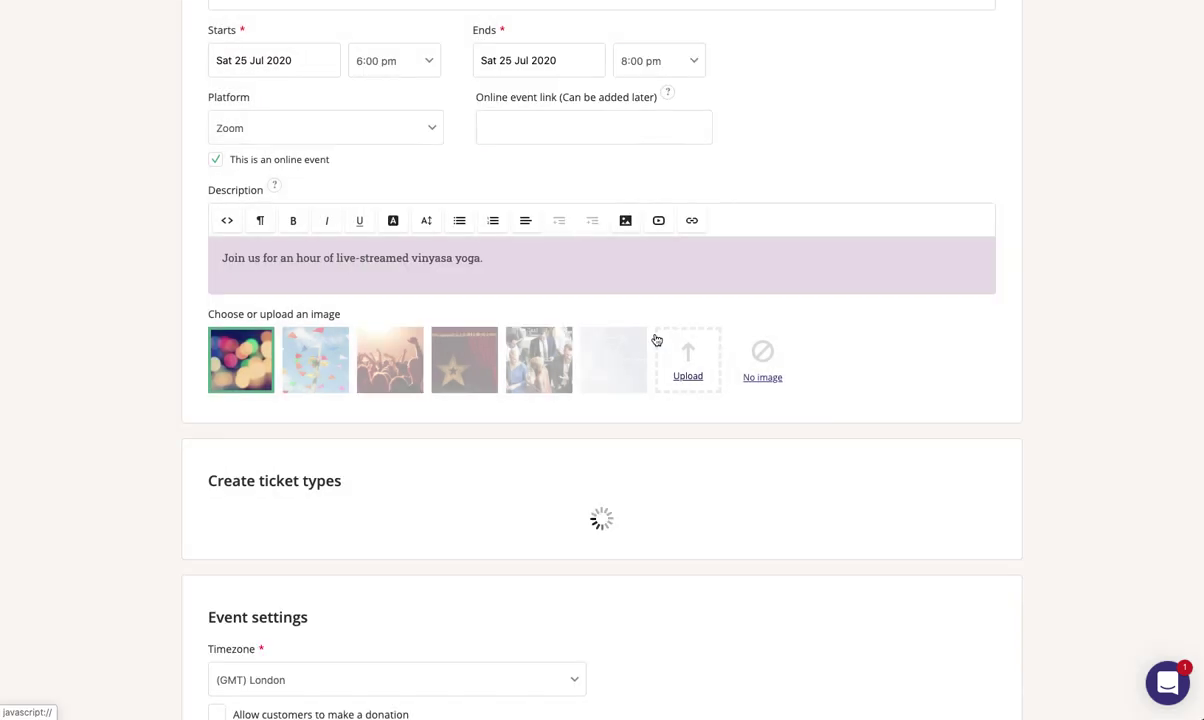
- Set the booking button text to 'Reserve space' and save the event
{"action": "scroll", "coordinate": [680, 398], "scroll_direction": "down", "scroll_amount": 5}
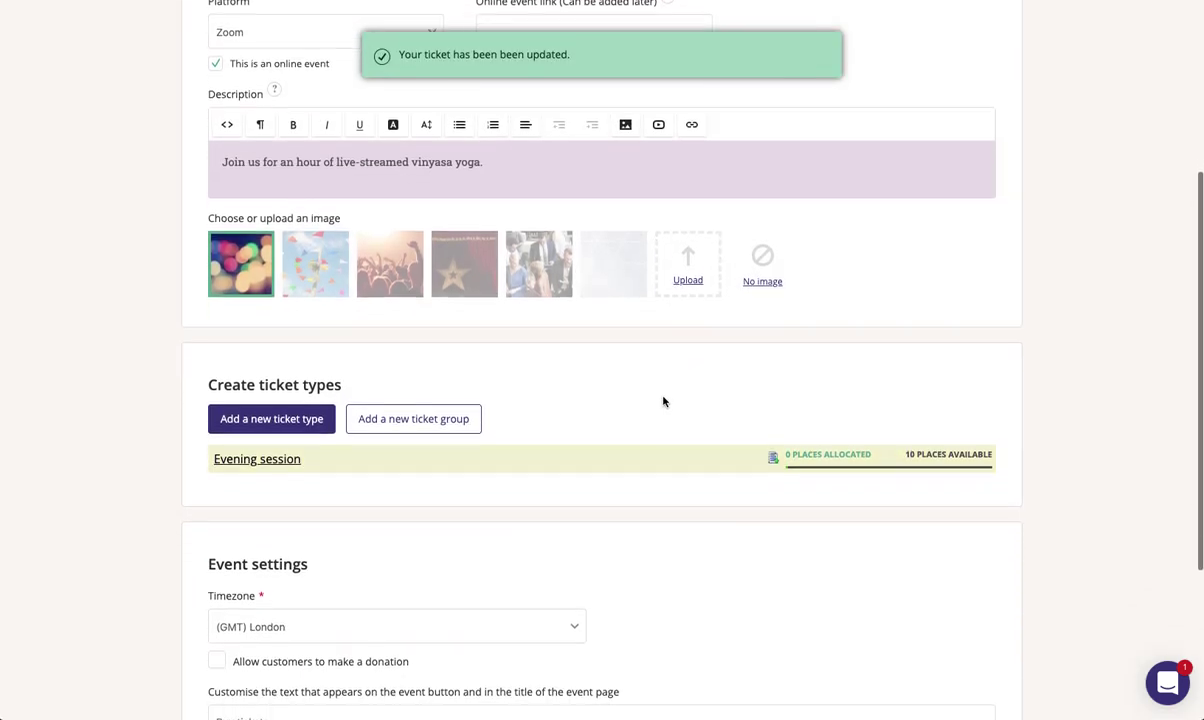
{"action": "scroll", "coordinate": [678, 398], "scroll_direction": "down", "scroll_amount": 1}
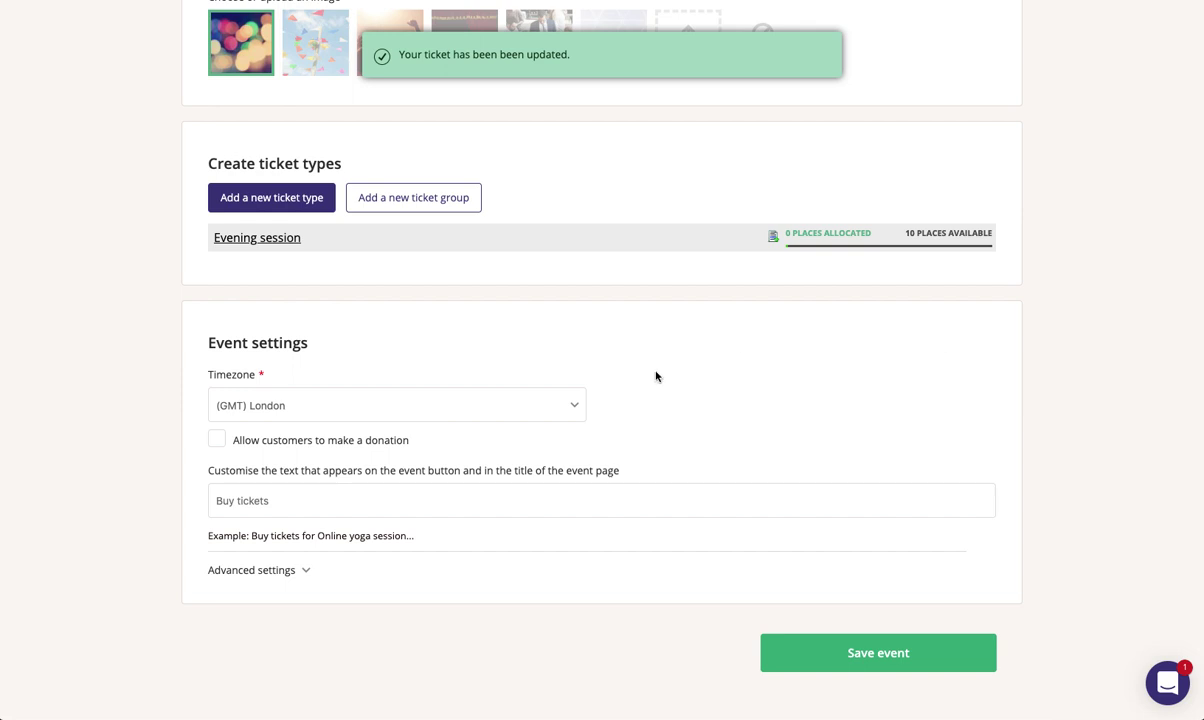
{"action": "left_click", "coordinate": [304, 500]}
{"action": "type", "text": "Reserve space"}
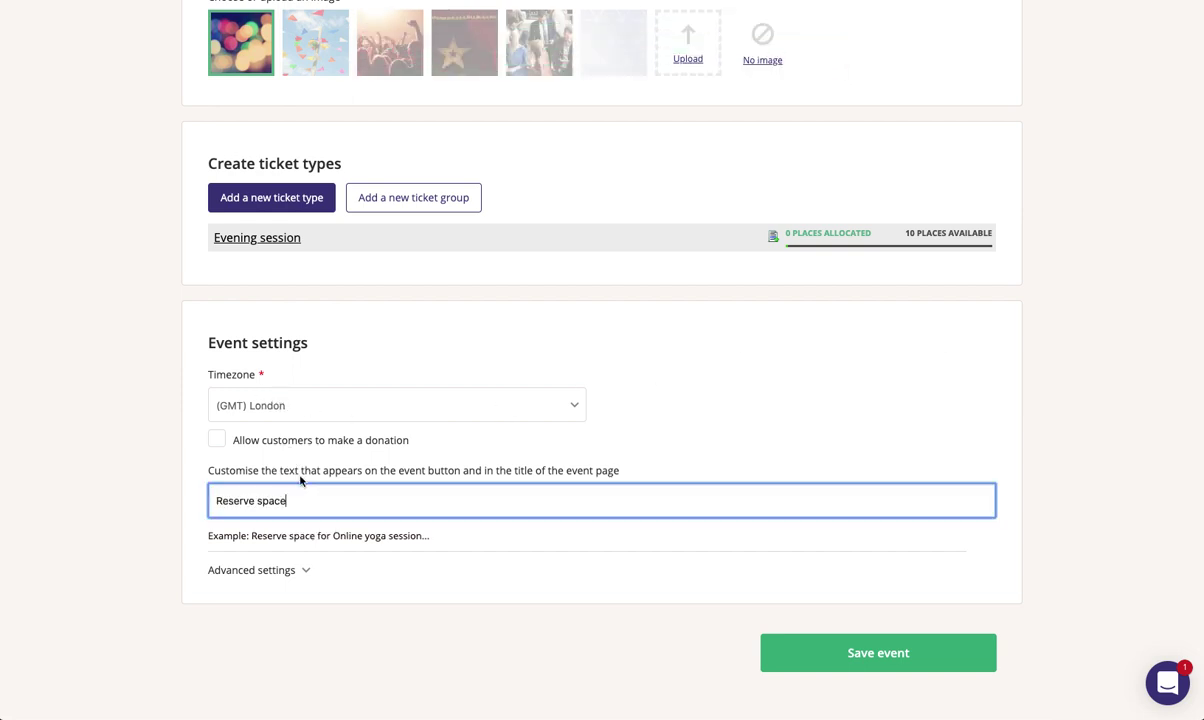
{"action": "left_click", "coordinate": [912, 665]}
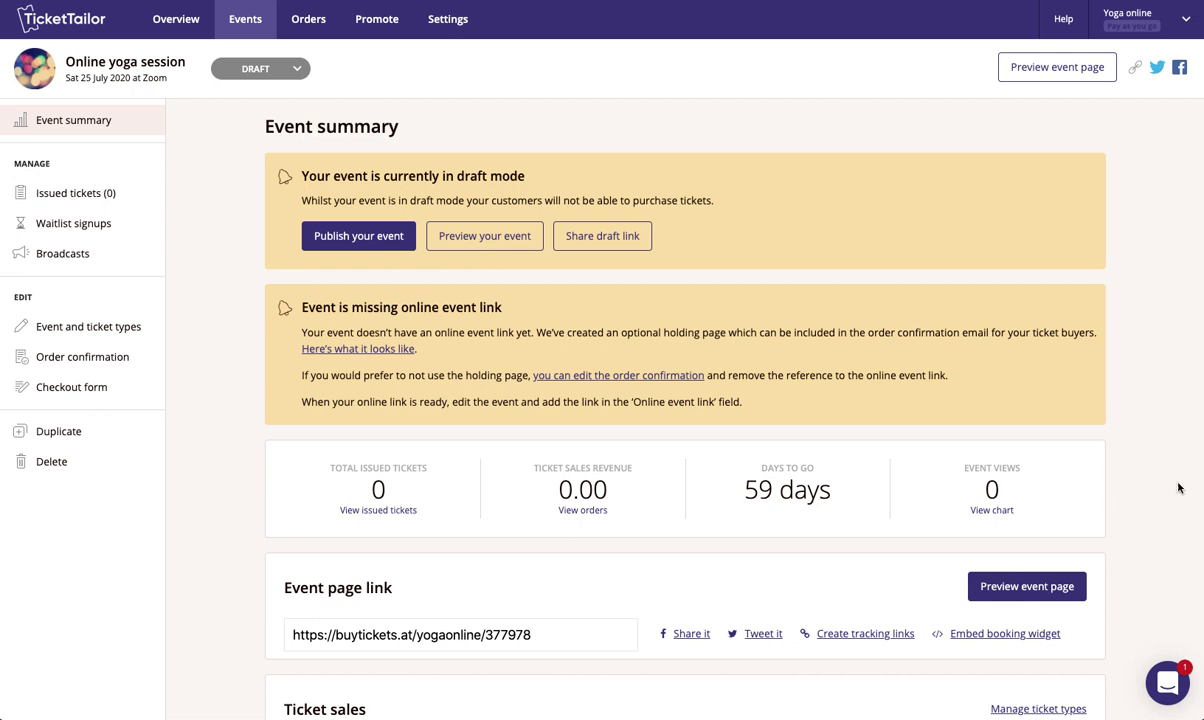
- Preview the draft event page and check its 'Online, Zoom' location
{"action": "left_click", "coordinate": [484, 236]}
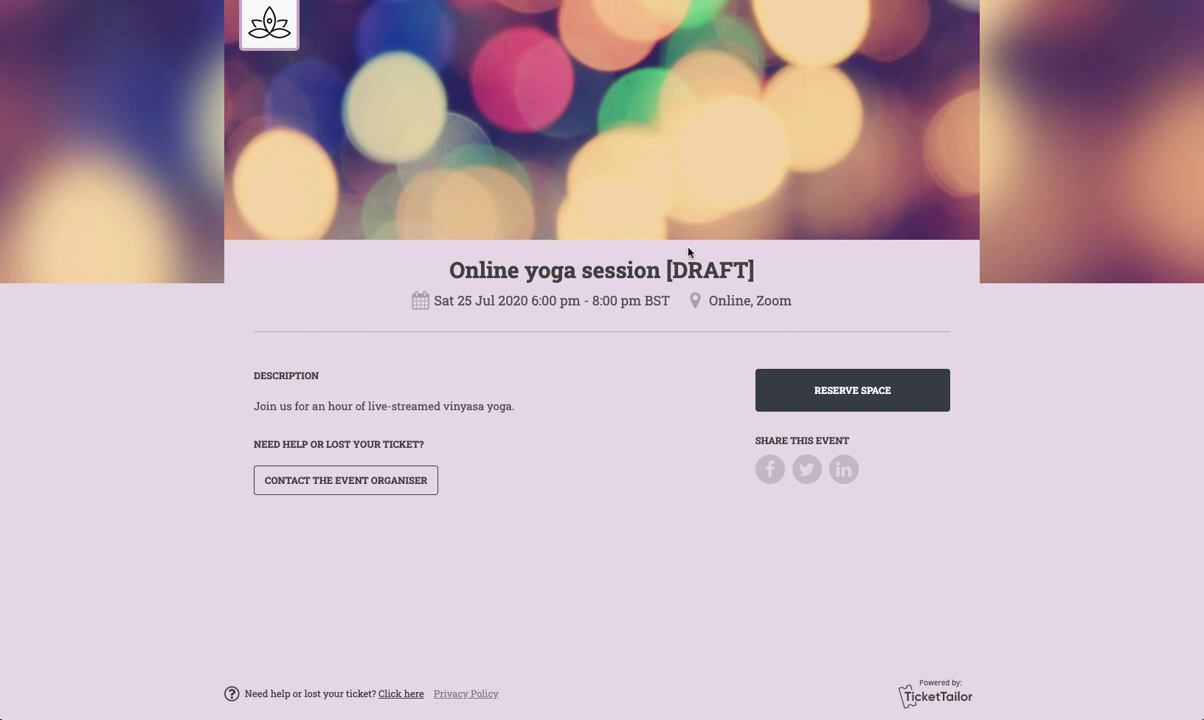
{"action": "left_click_drag", "start_coordinate": [713, 302], "coordinate": [783, 302]}
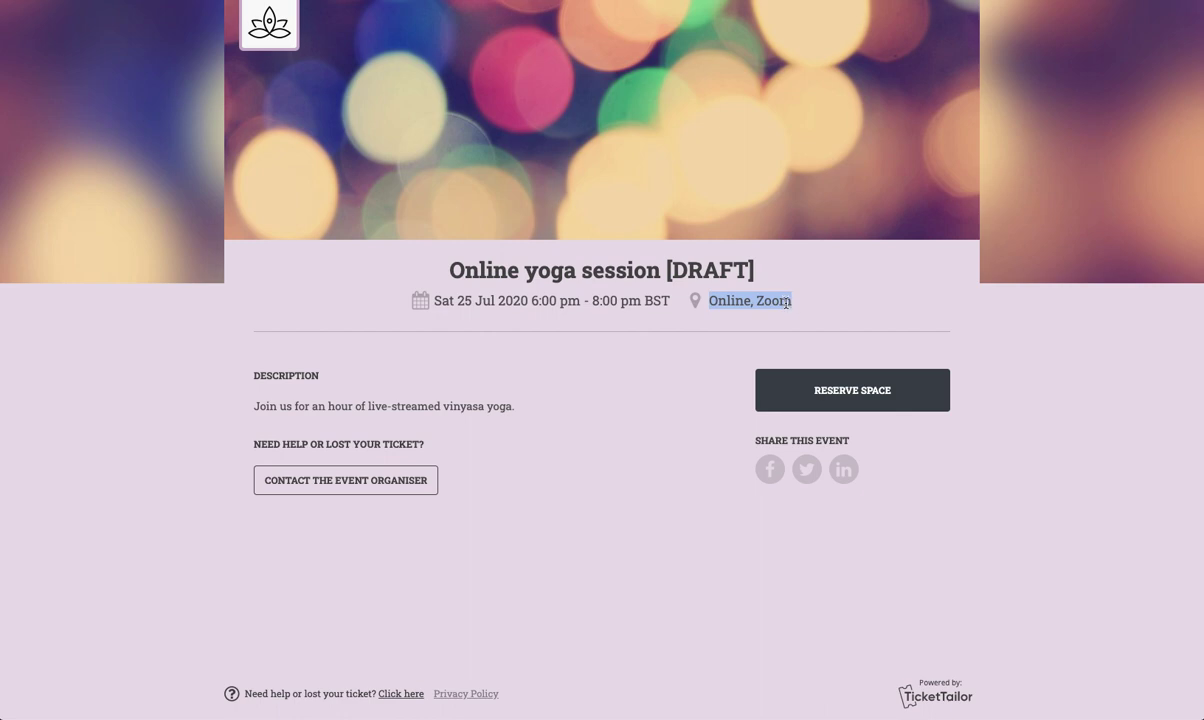
{"action": "left_click", "coordinate": [741, 285]}
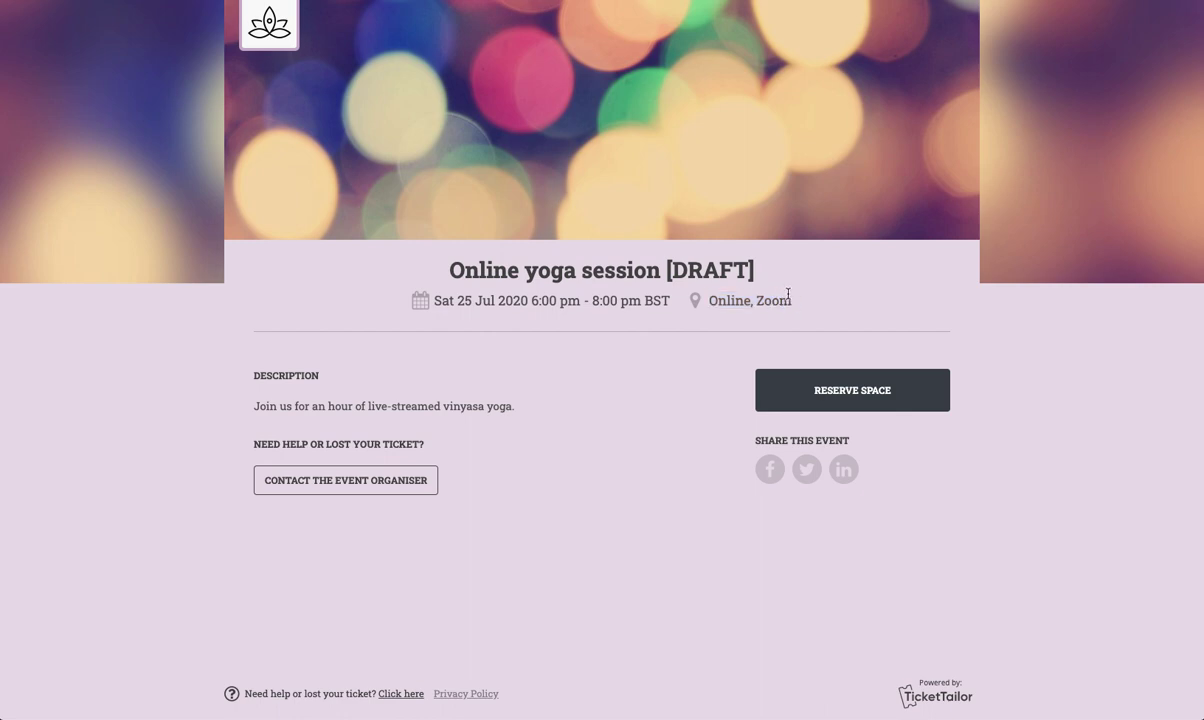
- Reserve one Evening session ticket and continue to checkout
{"action": "left_click", "coordinate": [858, 389]}
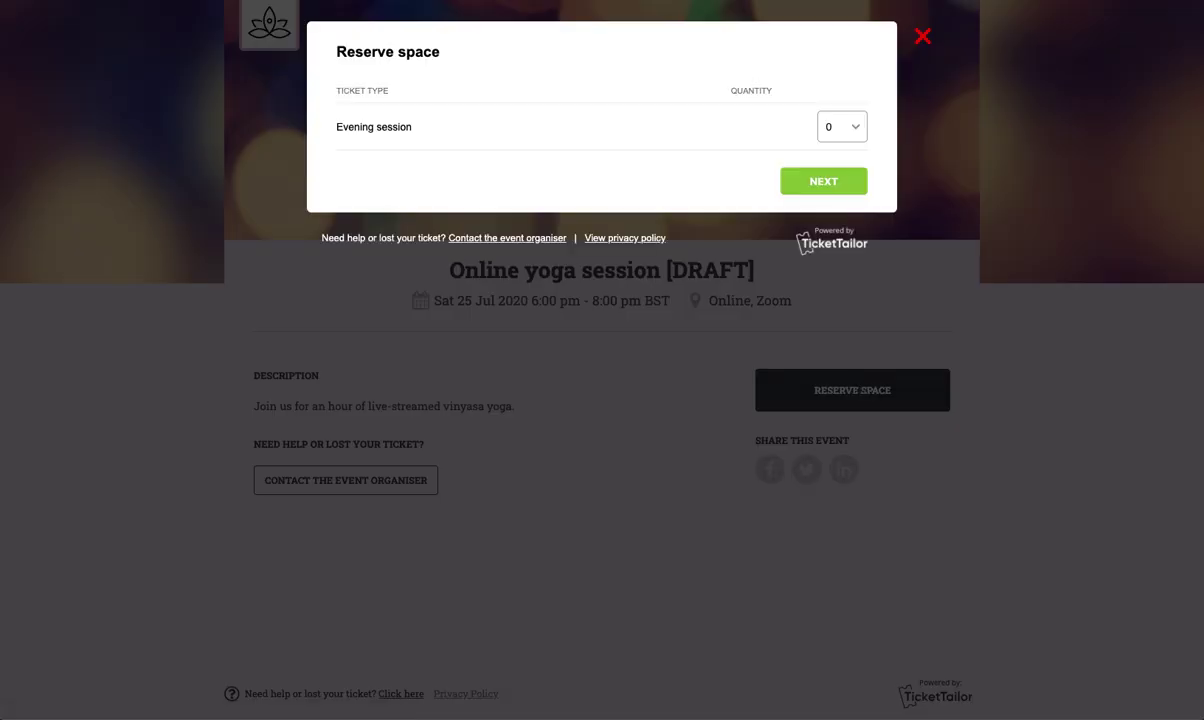
{"action": "left_click", "coordinate": [863, 126]}
{"action": "key", "text": "Down"}
{"action": "left_click", "coordinate": [829, 182]}
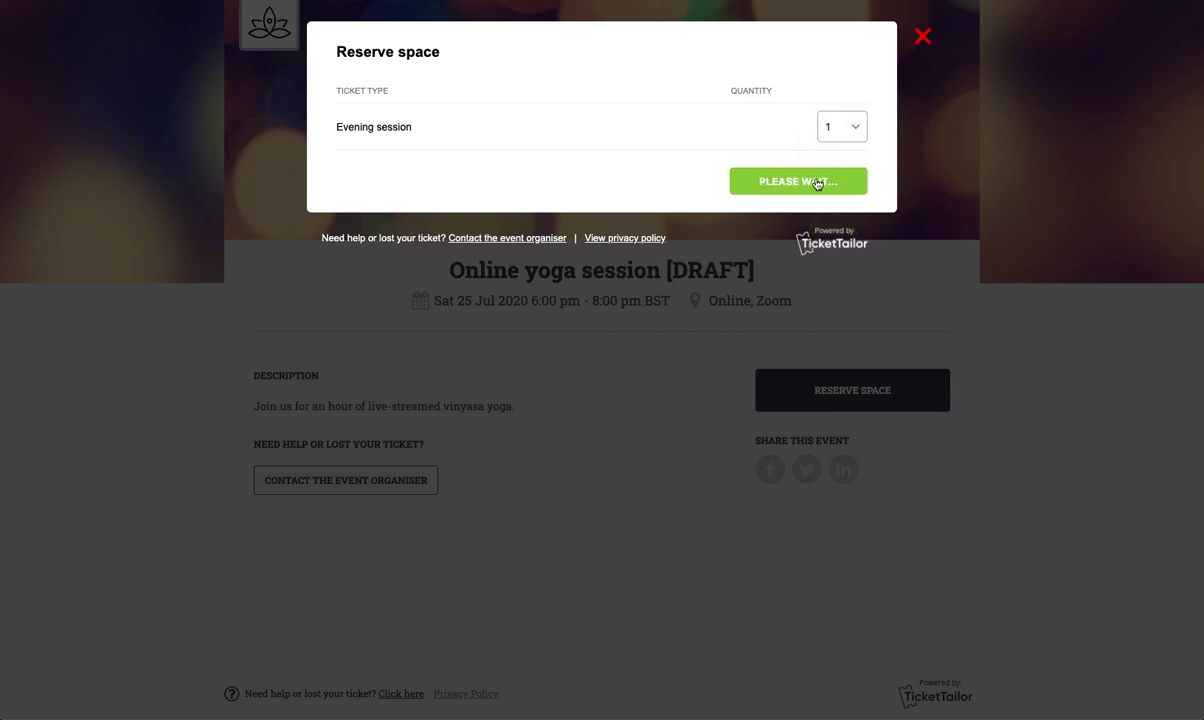
{"action": "left_click", "coordinate": [500, 218]}
- Enter the demo buyer's name and e-mail twice, then complete the GBP0.00 order
{"action": "type", "text": "demo event"}
{"action": "left_click", "coordinate": [500, 282]}
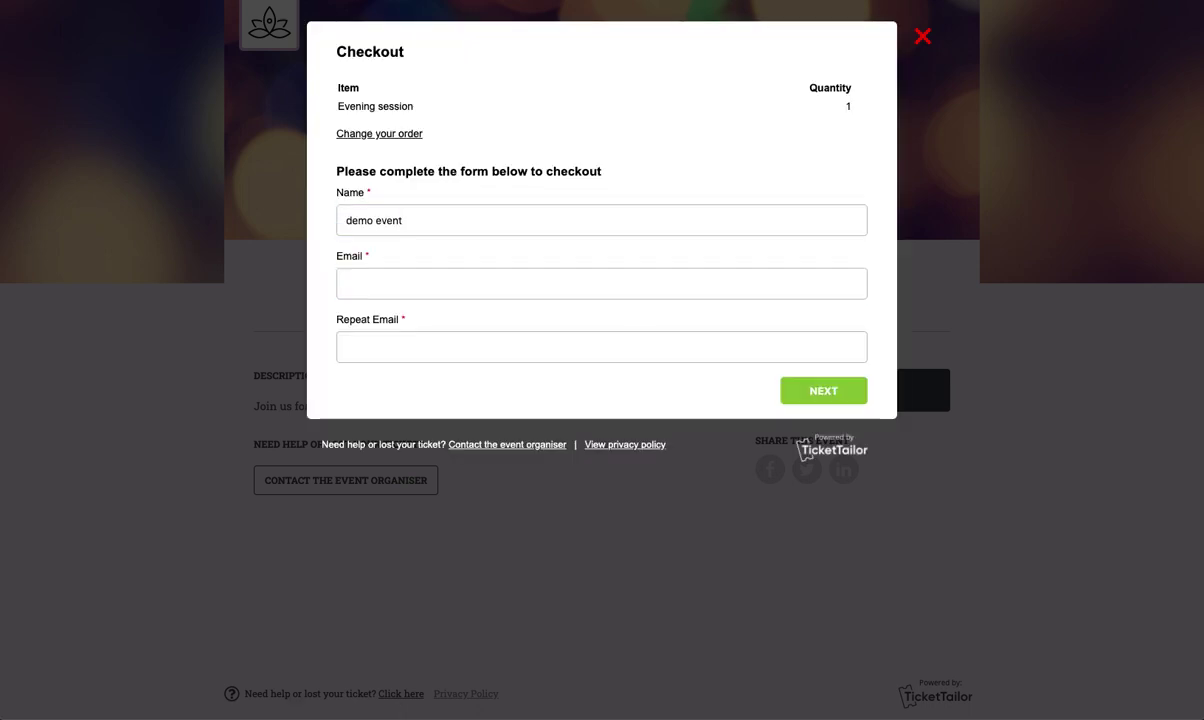
{"action": "left_click", "coordinate": [669, 282]}
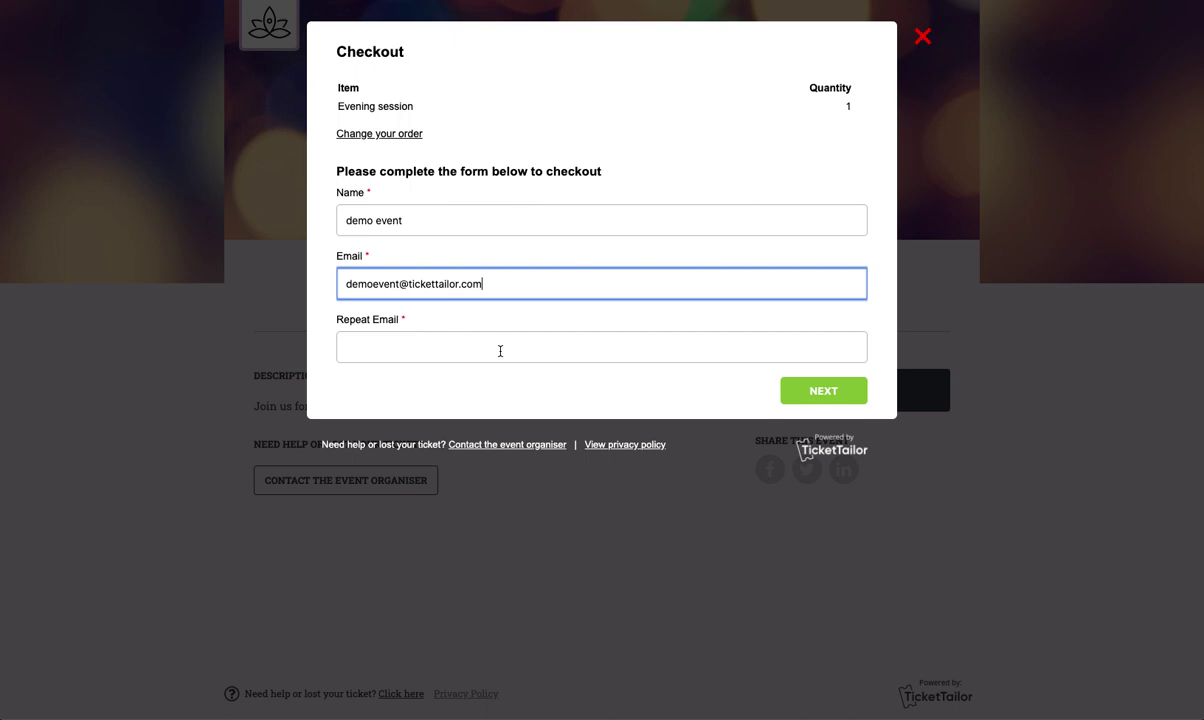
{"action": "triple_click", "coordinate": [497, 349]}
{"action": "left_click", "coordinate": [577, 357]}
{"action": "key", "text": "ctrl+v"}
{"action": "left_click", "coordinate": [815, 393]}
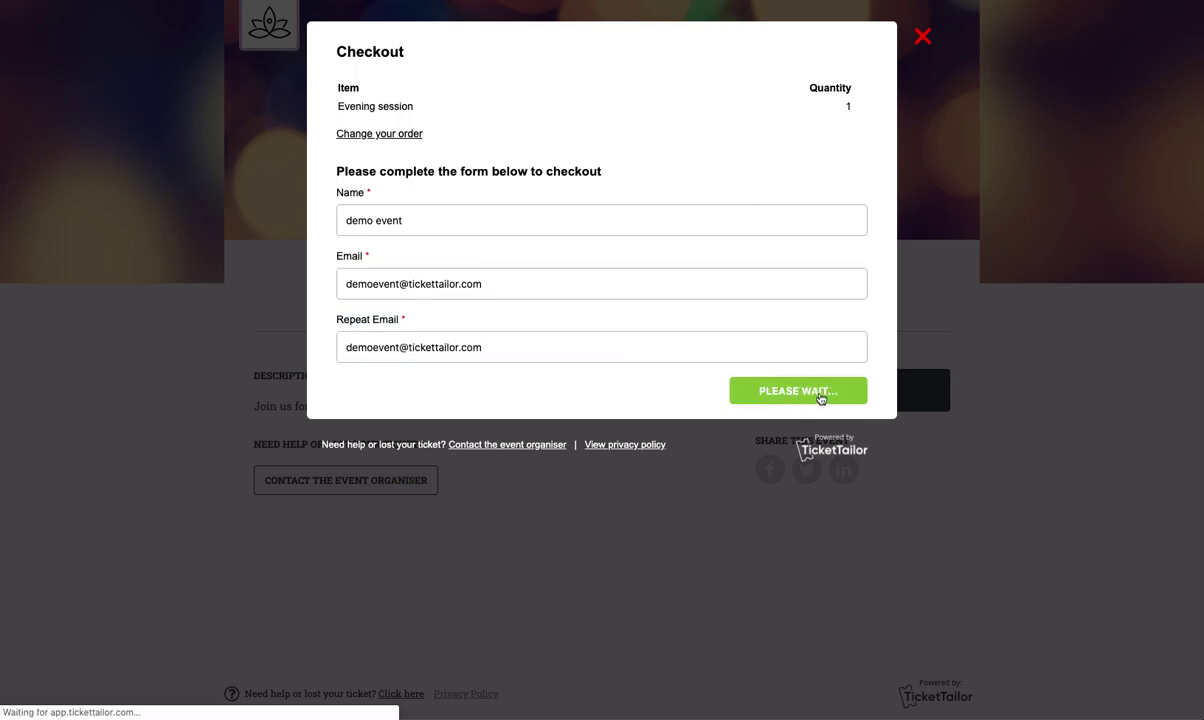
{"action": "left_click", "coordinate": [488, 192]}
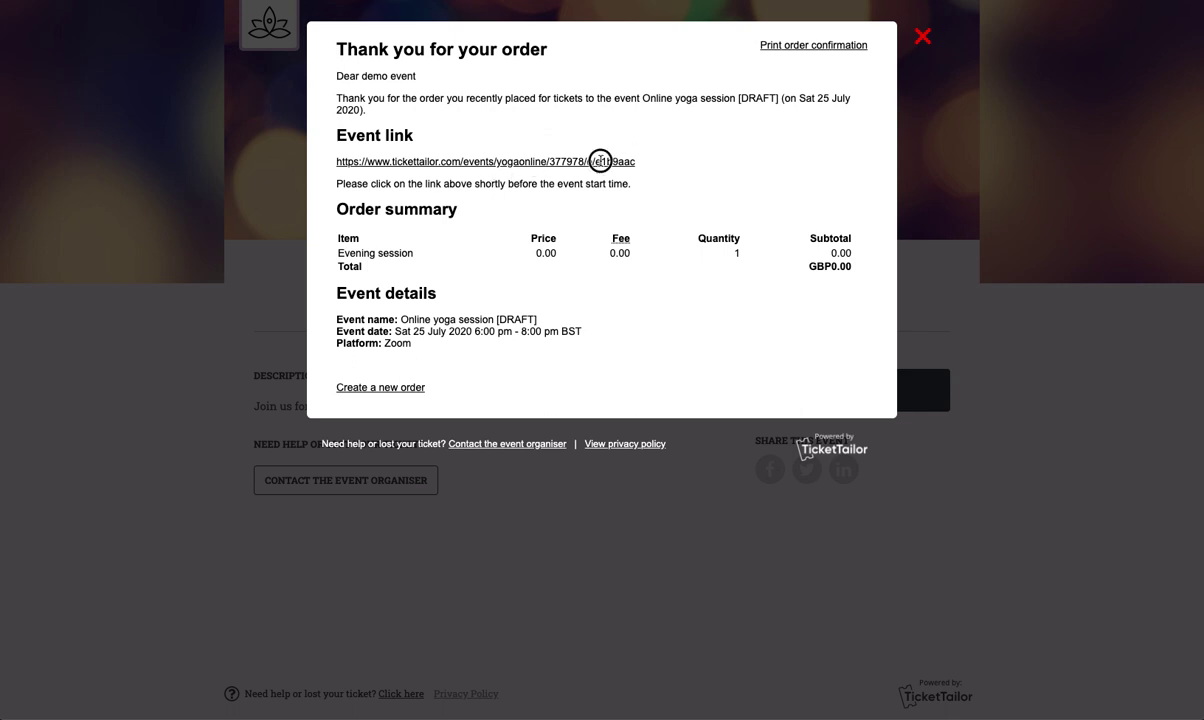
- Follow the event link on the Thank you page to the event's holding page
{"action": "left_click_drag", "start_coordinate": [636, 161], "coordinate": [312, 161]}
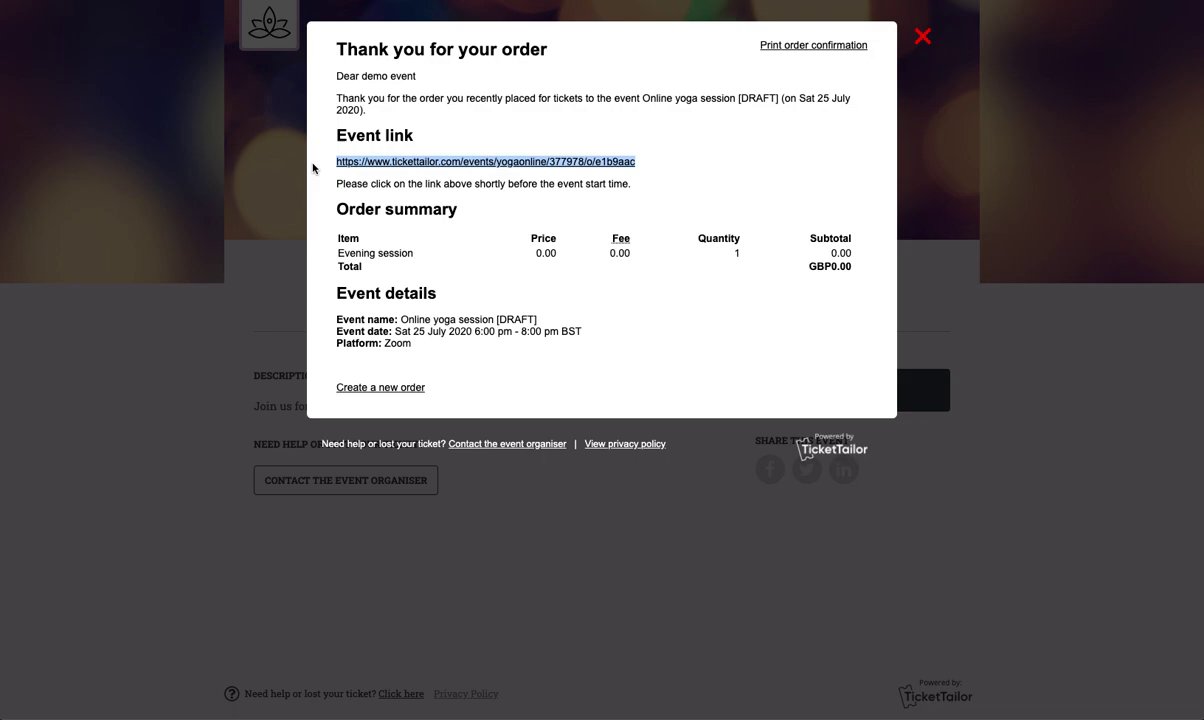
{"action": "left_click", "coordinate": [493, 163]}
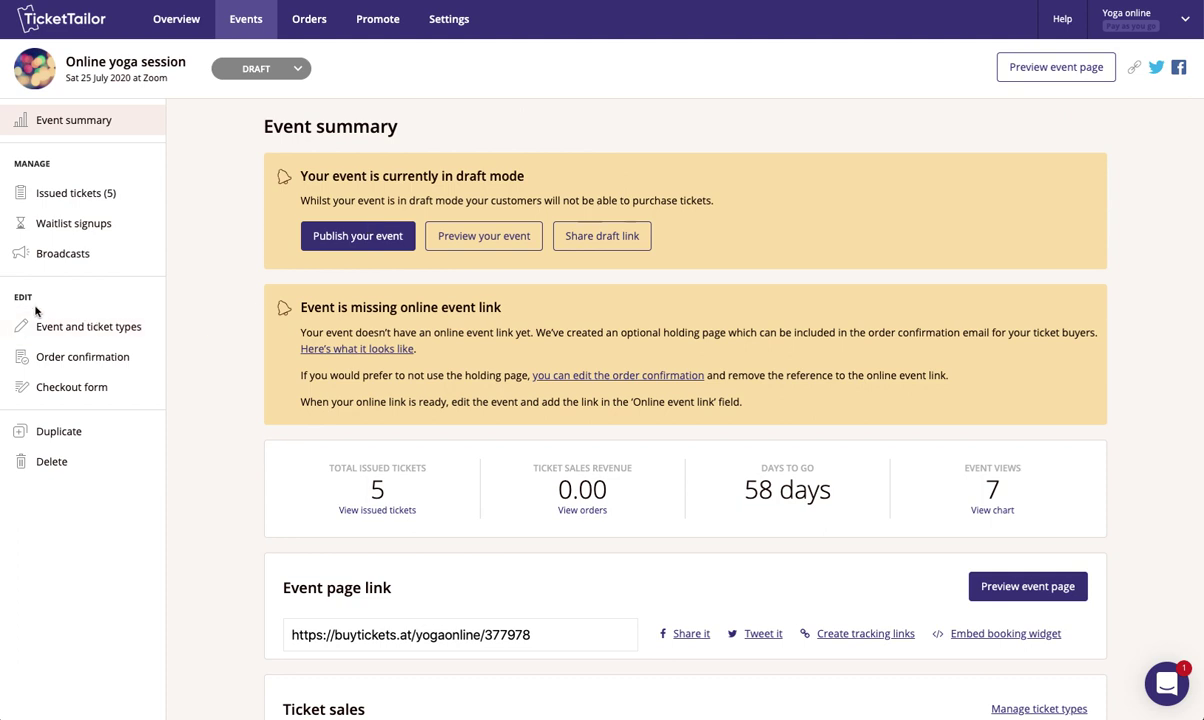
- Switch the event's order confirmation to Event specific
{"action": "left_click", "coordinate": [64, 362]}
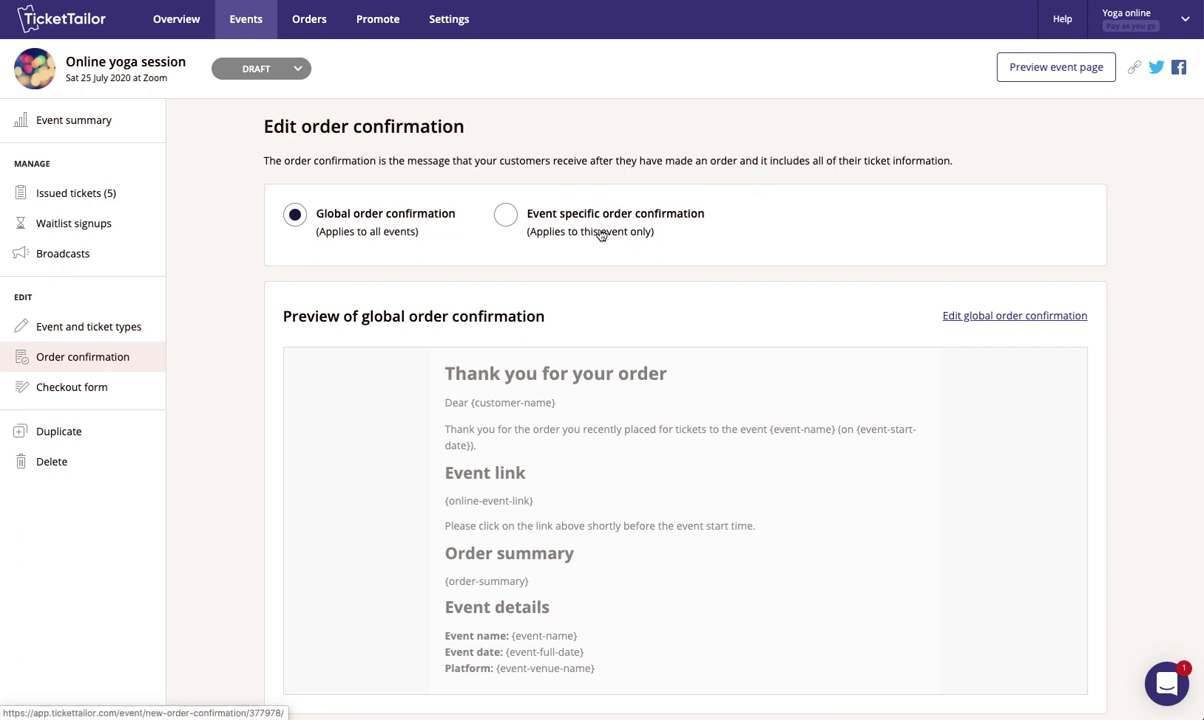
{"action": "left_click", "coordinate": [557, 222]}
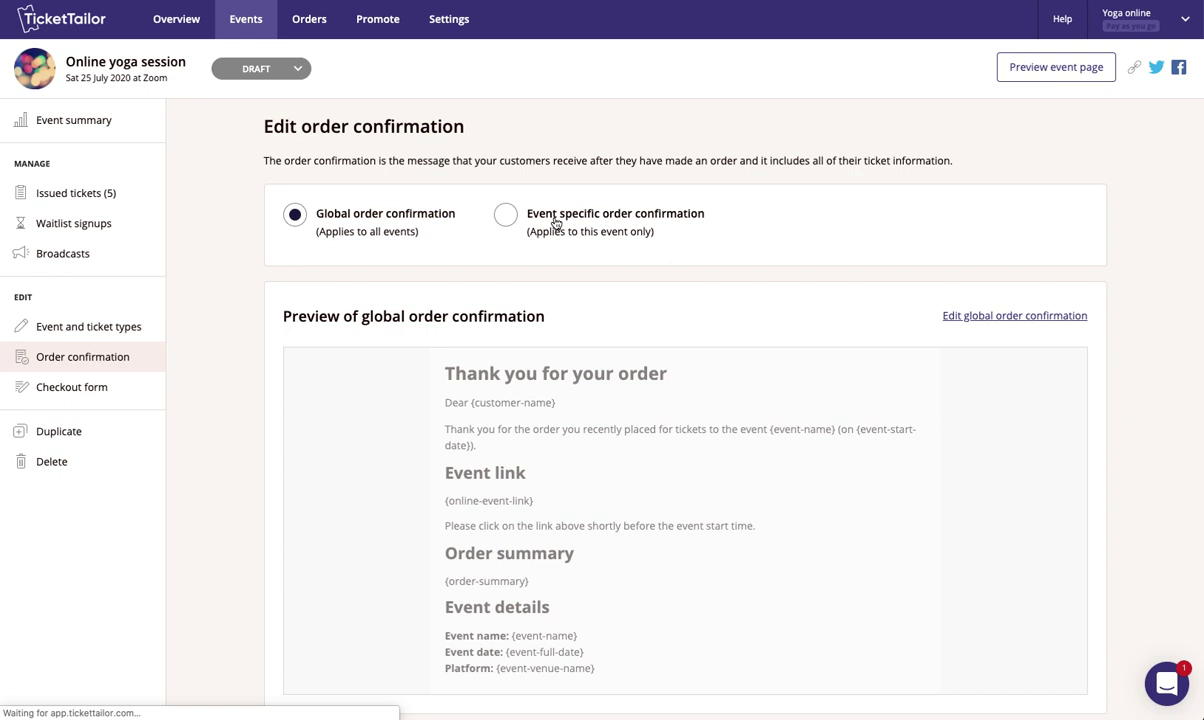
- Make the 'Thank you for your order' heading purple and add 'Don't forget to have your yoga mat ready!'
{"action": "scroll", "coordinate": [648, 316], "scroll_direction": "down", "scroll_amount": 1}
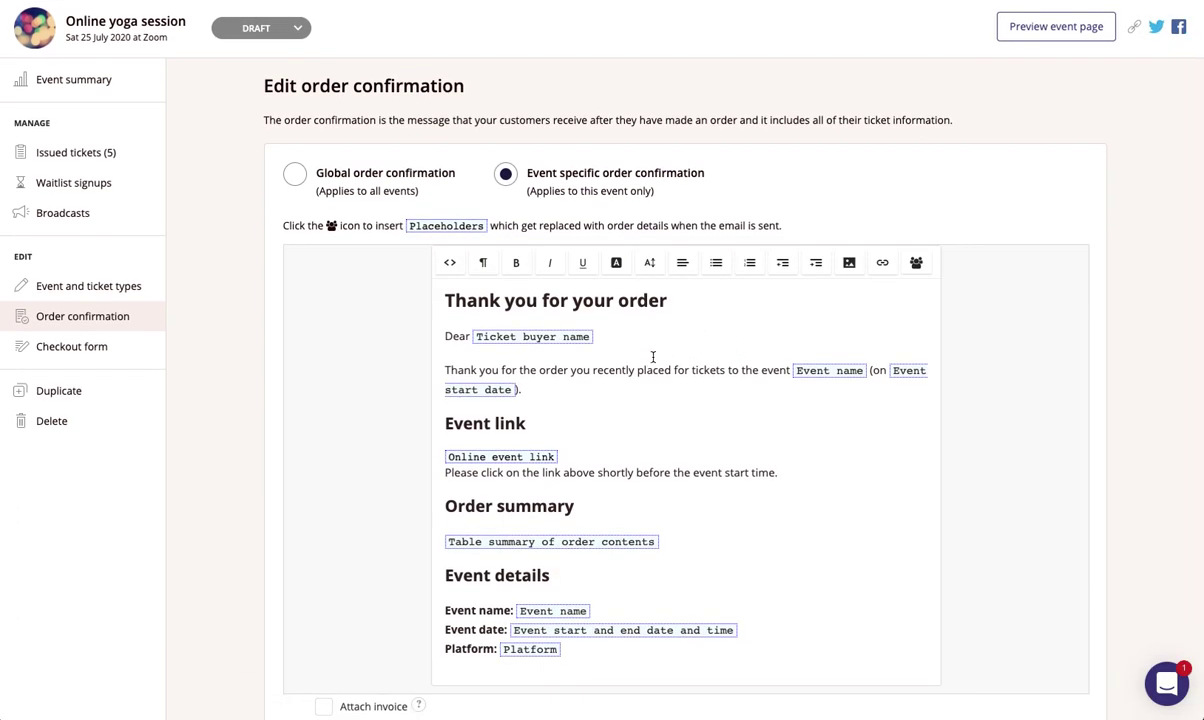
{"action": "left_click_drag", "start_coordinate": [668, 301], "coordinate": [465, 293]}
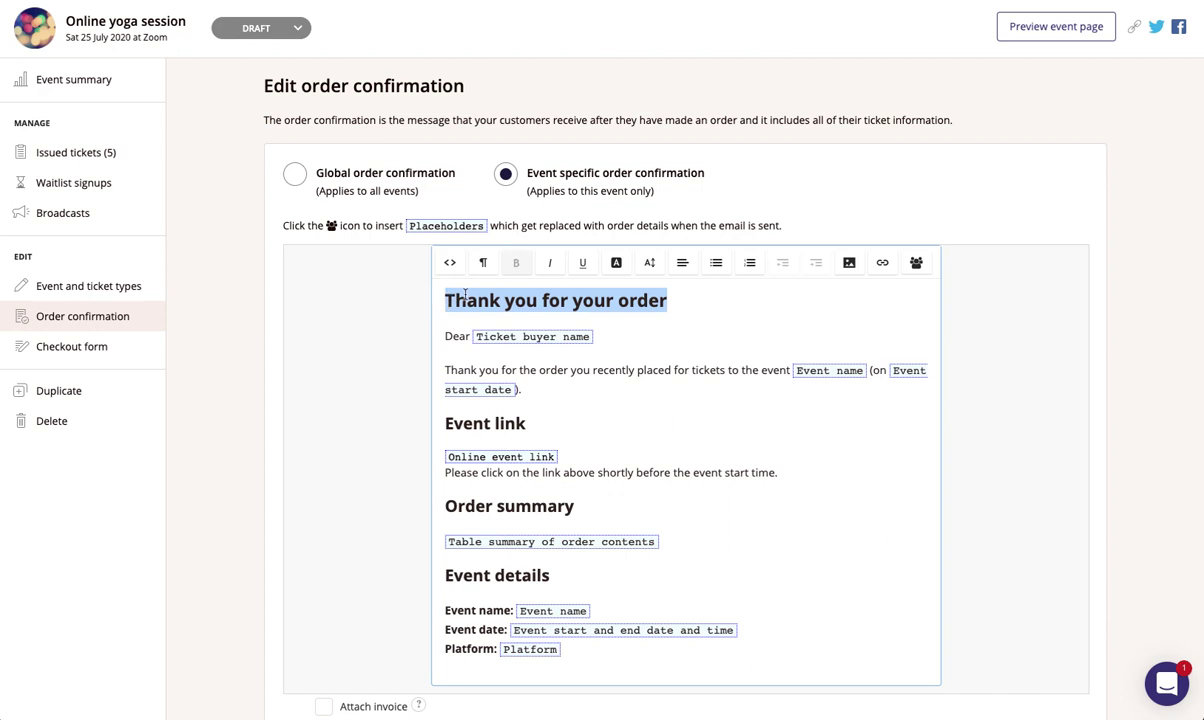
{"action": "left_click", "coordinate": [616, 262]}
{"action": "left_click", "coordinate": [774, 347]}
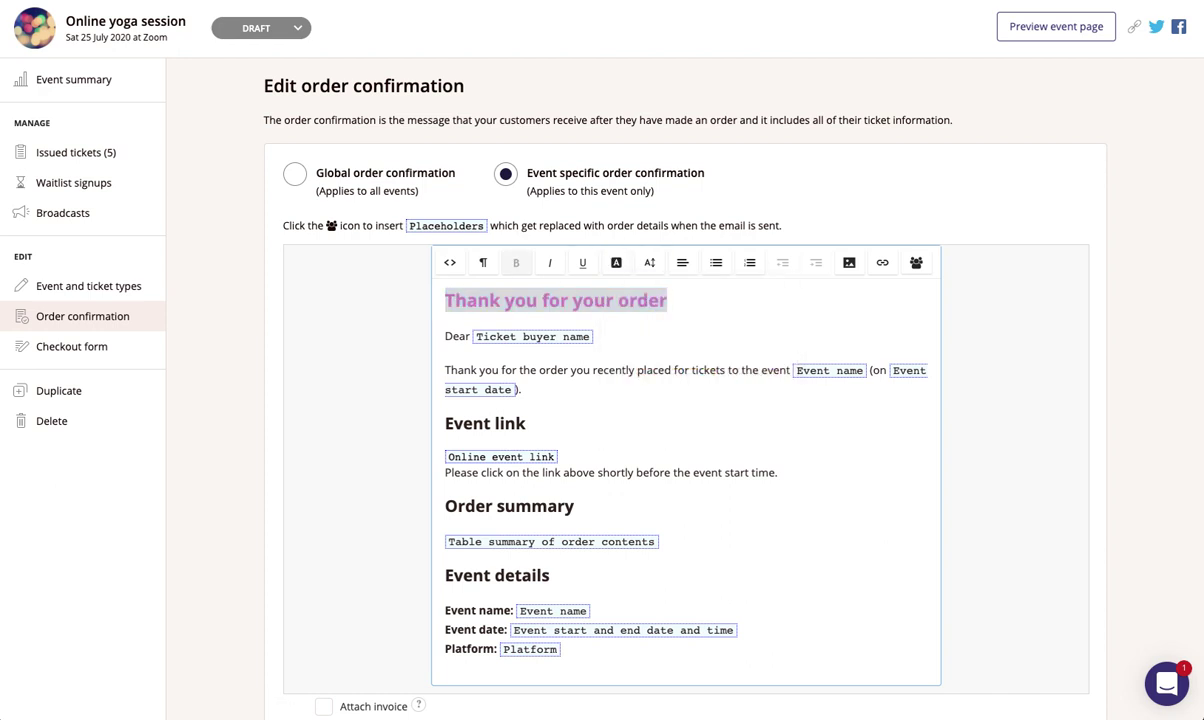
{"action": "left_click", "coordinate": [540, 390]}
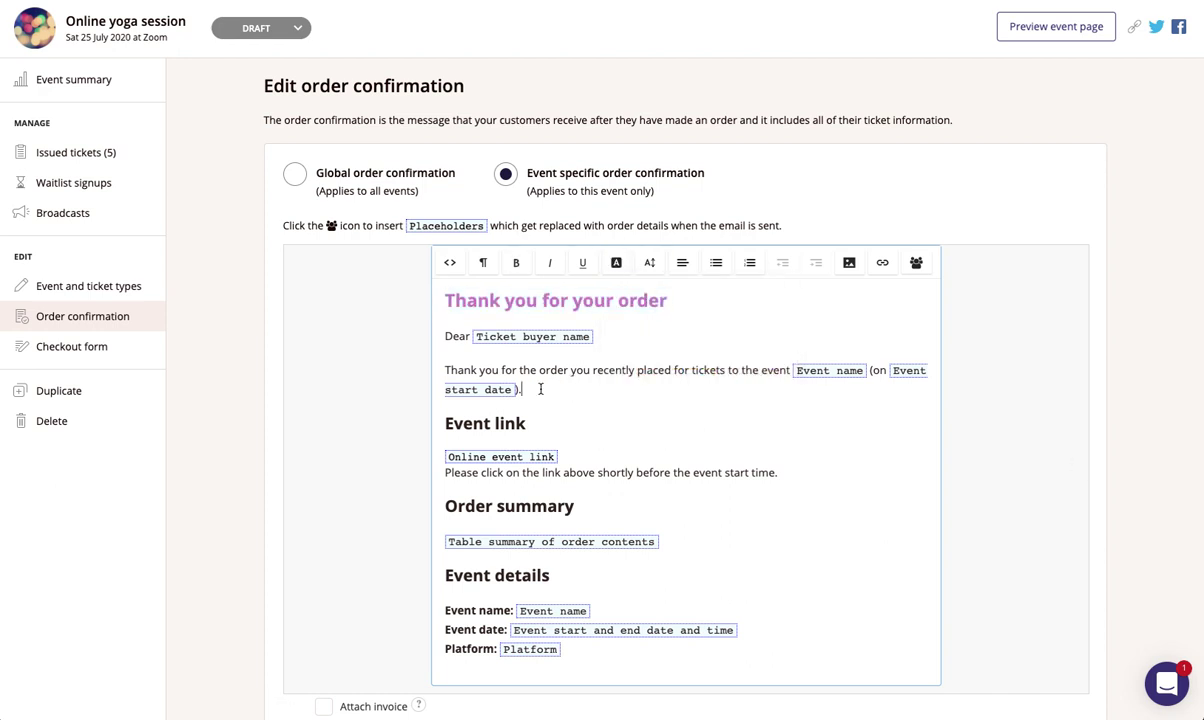
{"action": "key", "text": "Return"}
{"action": "type", "text": "Don't forget to have your yoga mat ready!"}
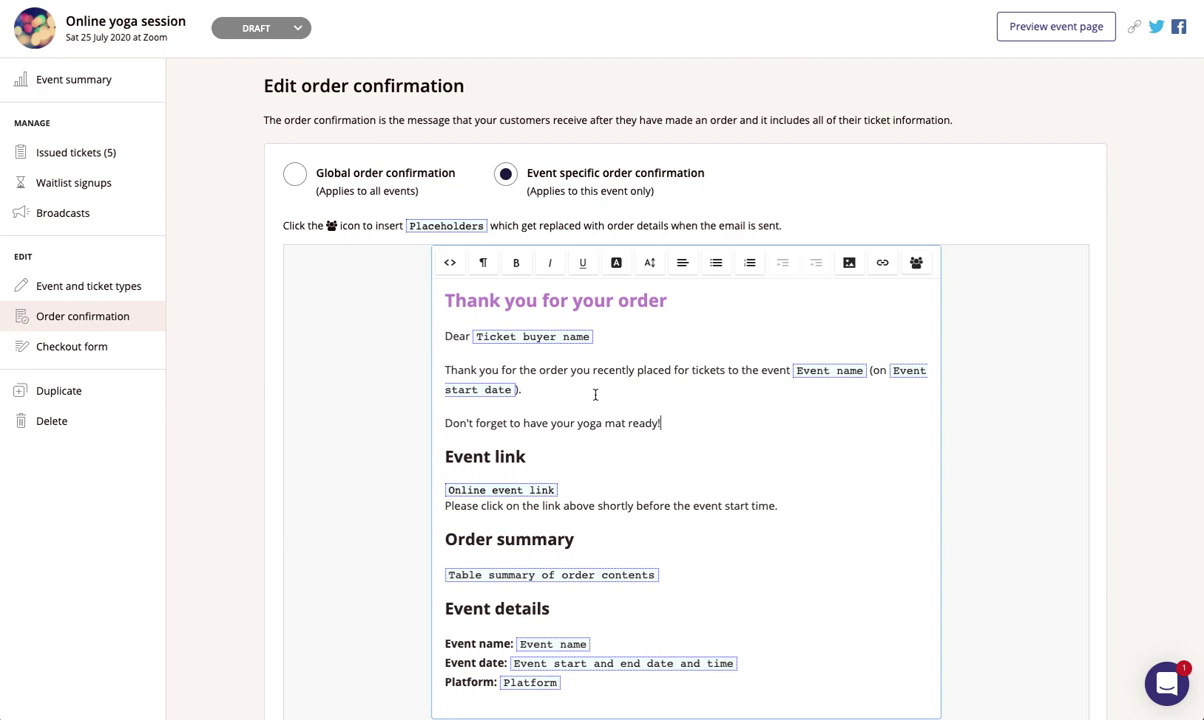
- Keep the online event link section after deleting and restoring it, then save the confirmation
{"action": "scroll", "coordinate": [607, 421], "scroll_direction": "down", "scroll_amount": 1}
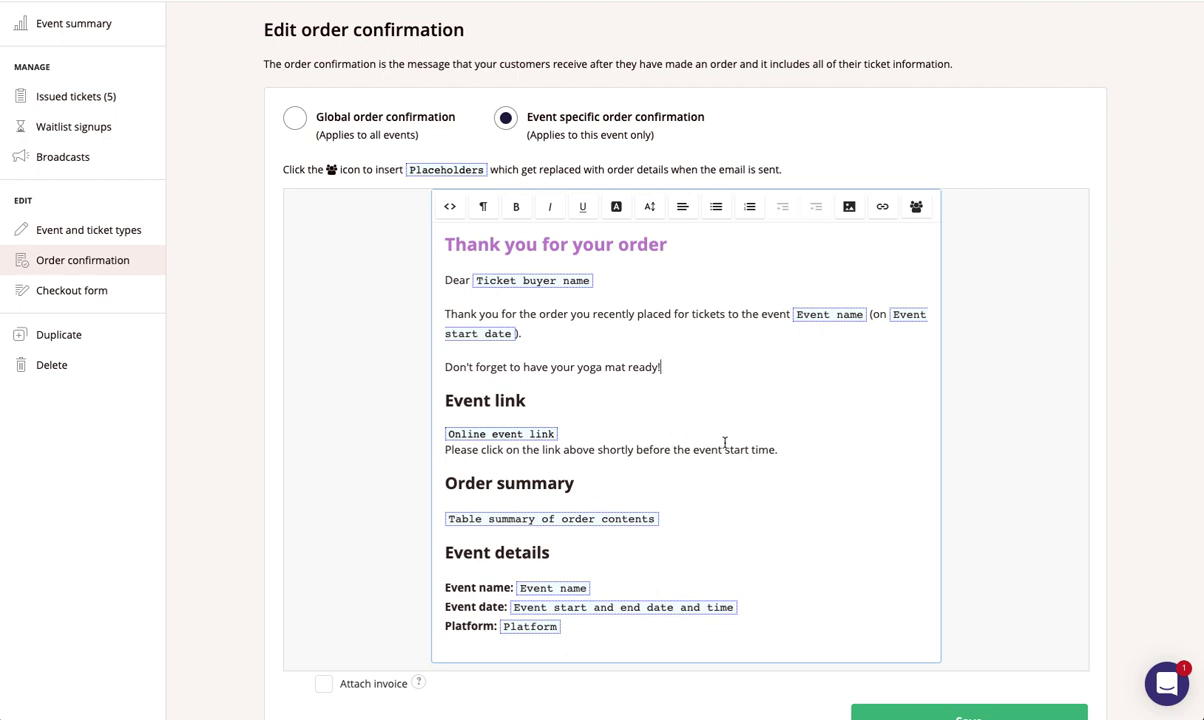
{"action": "left_click_drag", "start_coordinate": [780, 450], "coordinate": [438, 433]}
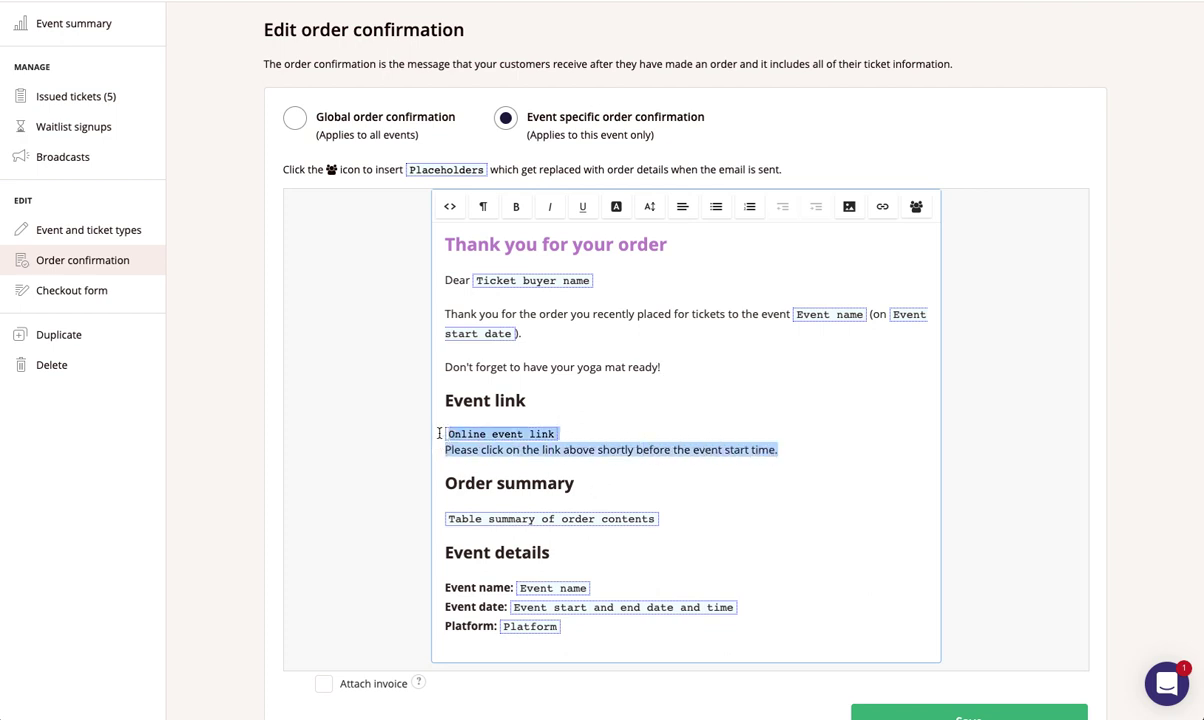
{"action": "key", "text": "BackSpace"}
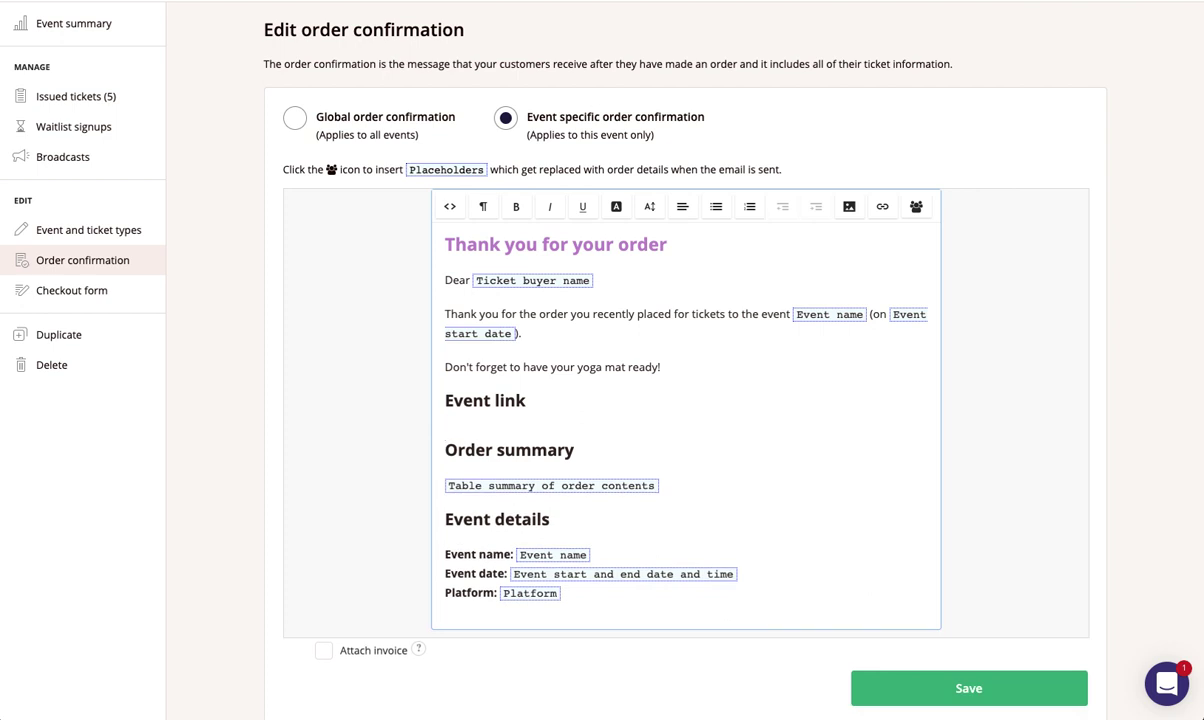
{"action": "key", "text": "ctrl+z"}
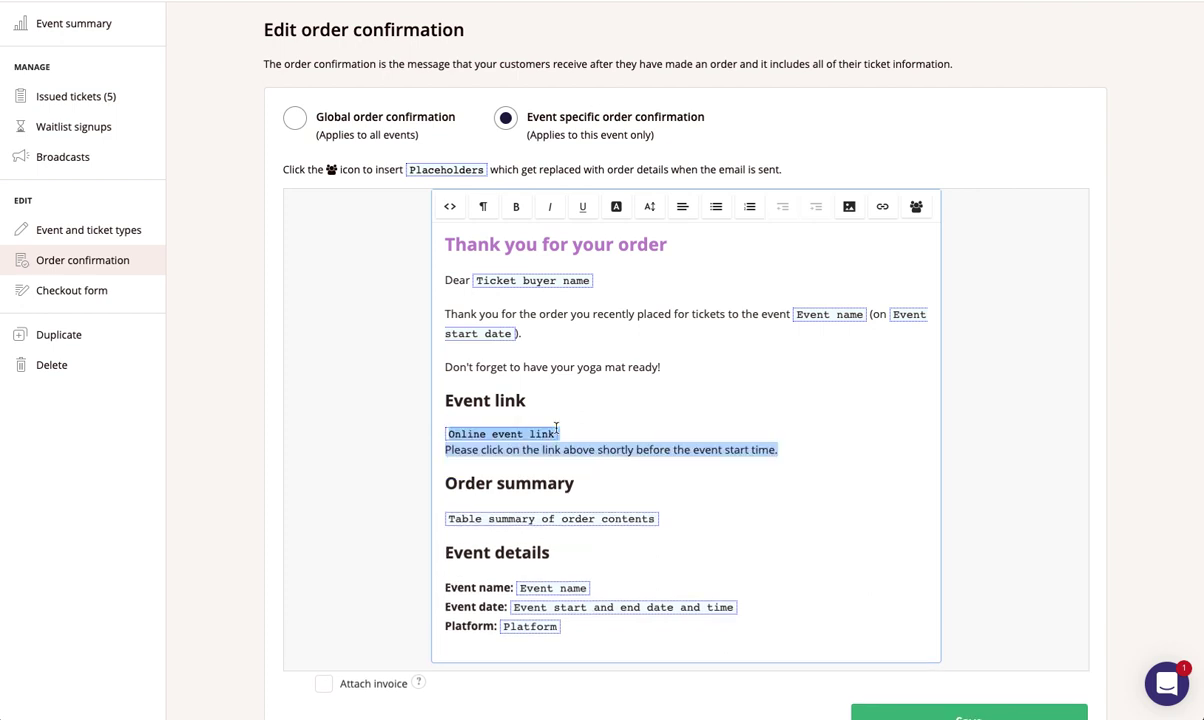
{"action": "left_click", "coordinate": [619, 474]}
{"action": "scroll", "coordinate": [774, 470], "scroll_direction": "down", "scroll_amount": 2}
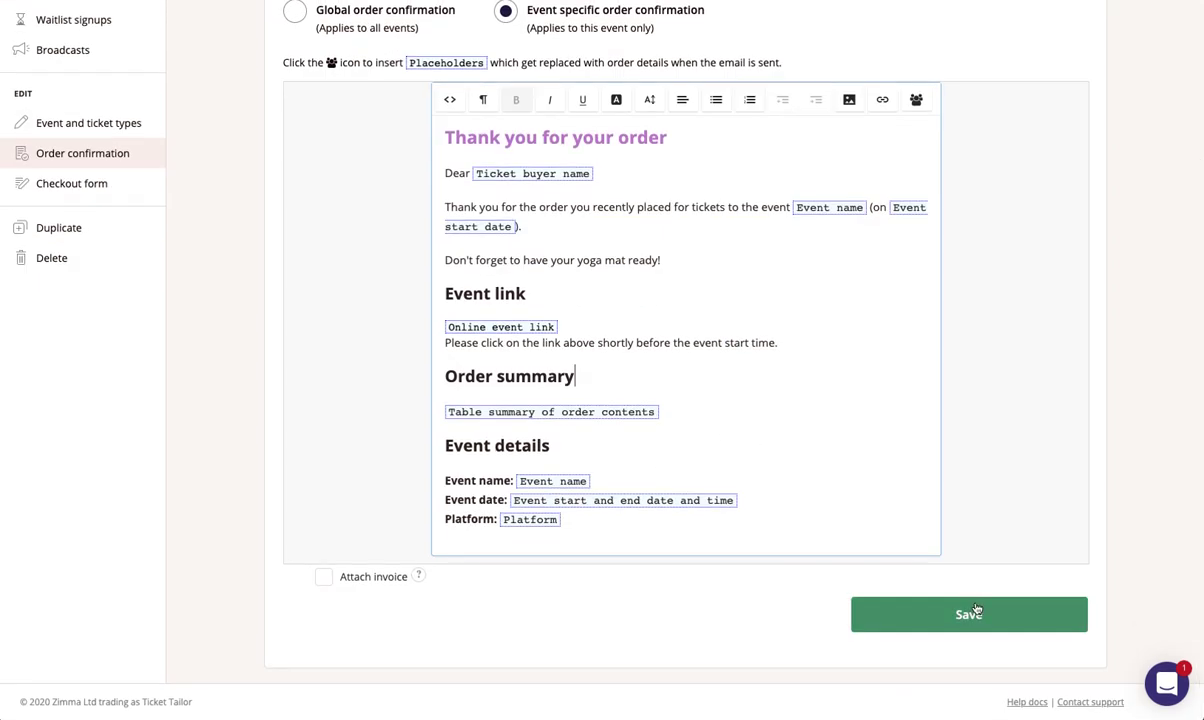
{"action": "left_click", "coordinate": [970, 615]}
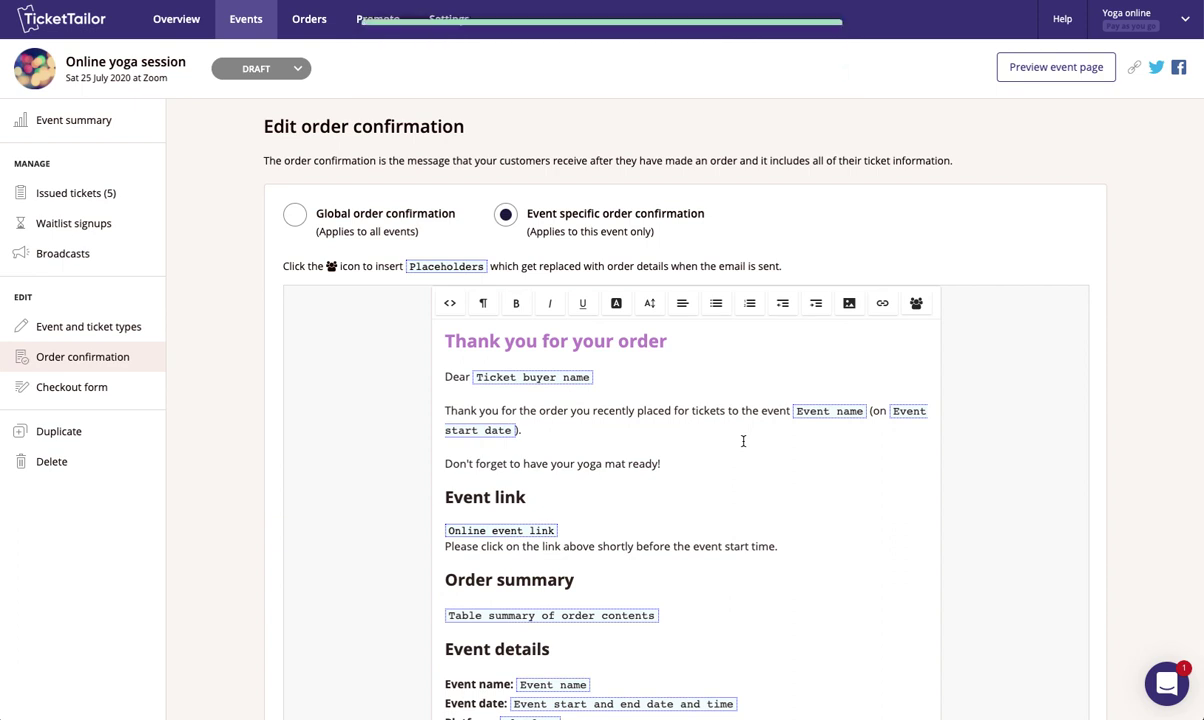
- Go to the yoga event's Broadcasts page, which is still empty
{"action": "scroll", "coordinate": [876, 373], "scroll_direction": "down", "scroll_amount": 1}
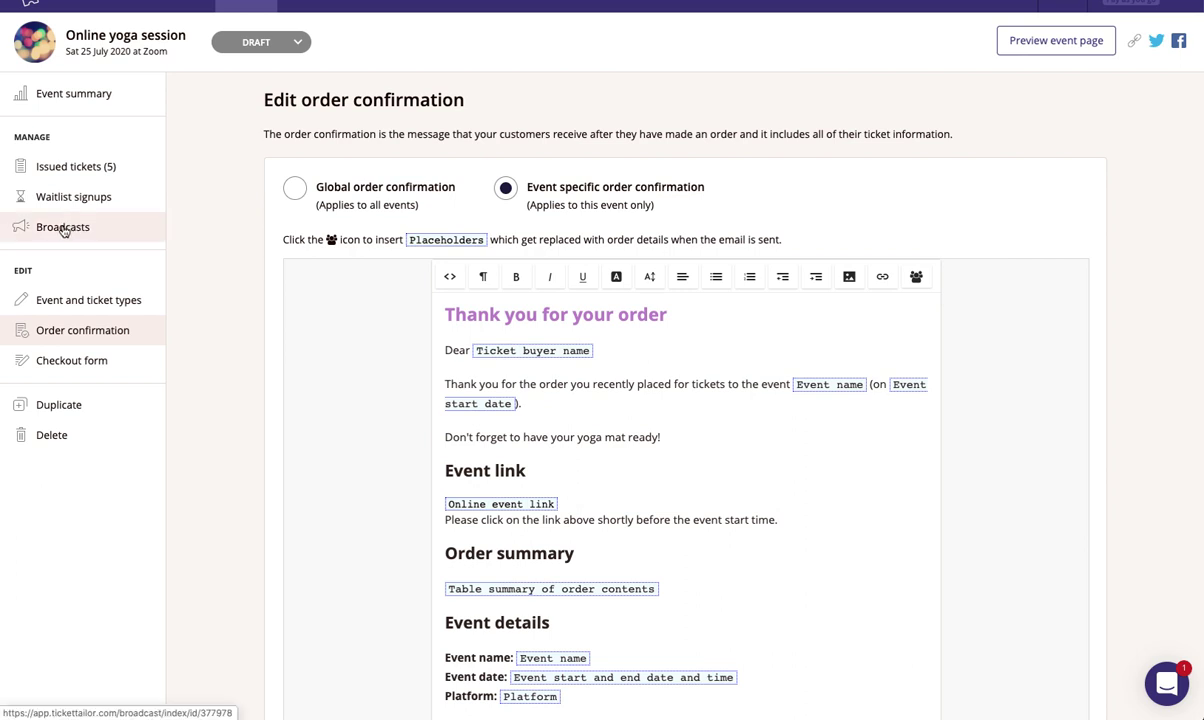
{"action": "left_click", "coordinate": [64, 231]}
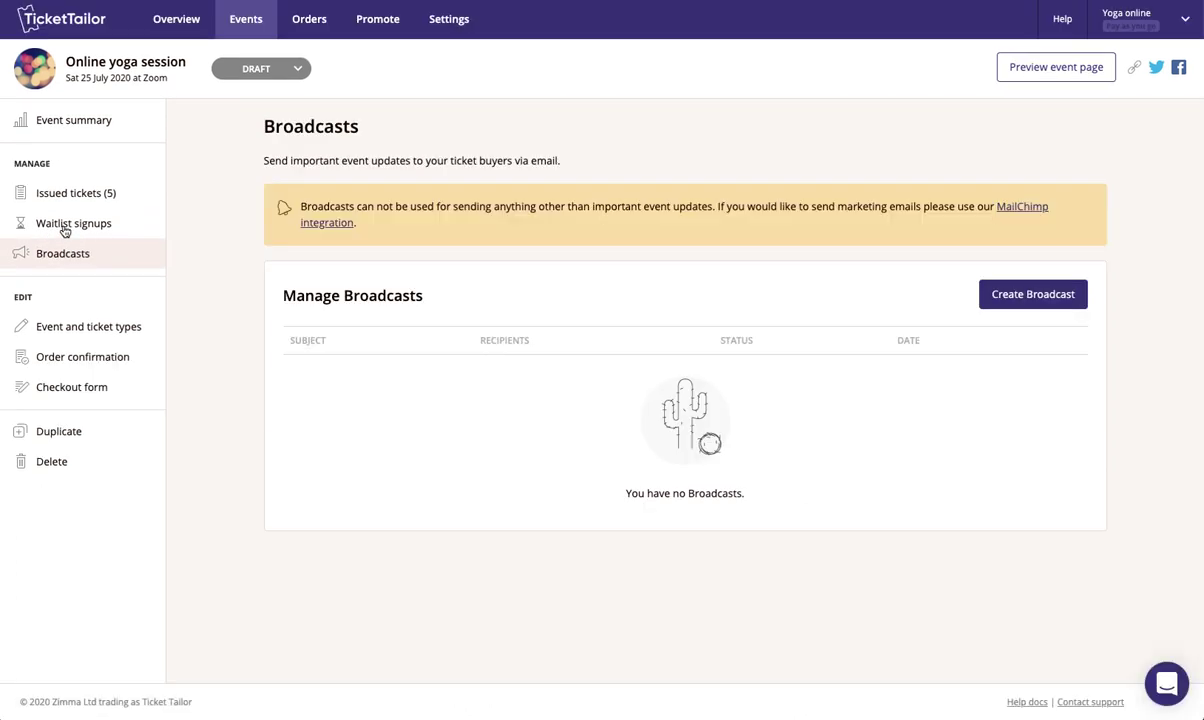
- Start a new broadcast to All ticket buyers with the subject 'Yoga link'
{"action": "left_click", "coordinate": [1018, 302]}
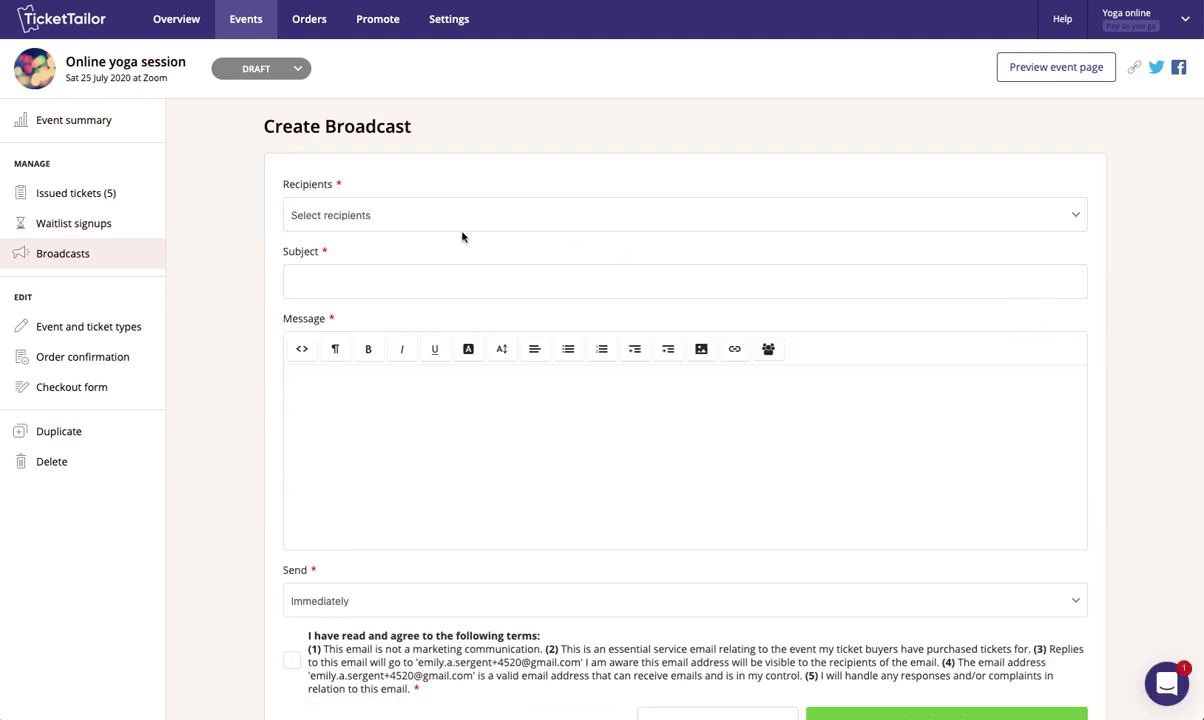
{"action": "left_click", "coordinate": [334, 212]}
{"action": "left_click", "coordinate": [337, 228]}
{"action": "left_click", "coordinate": [356, 273]}
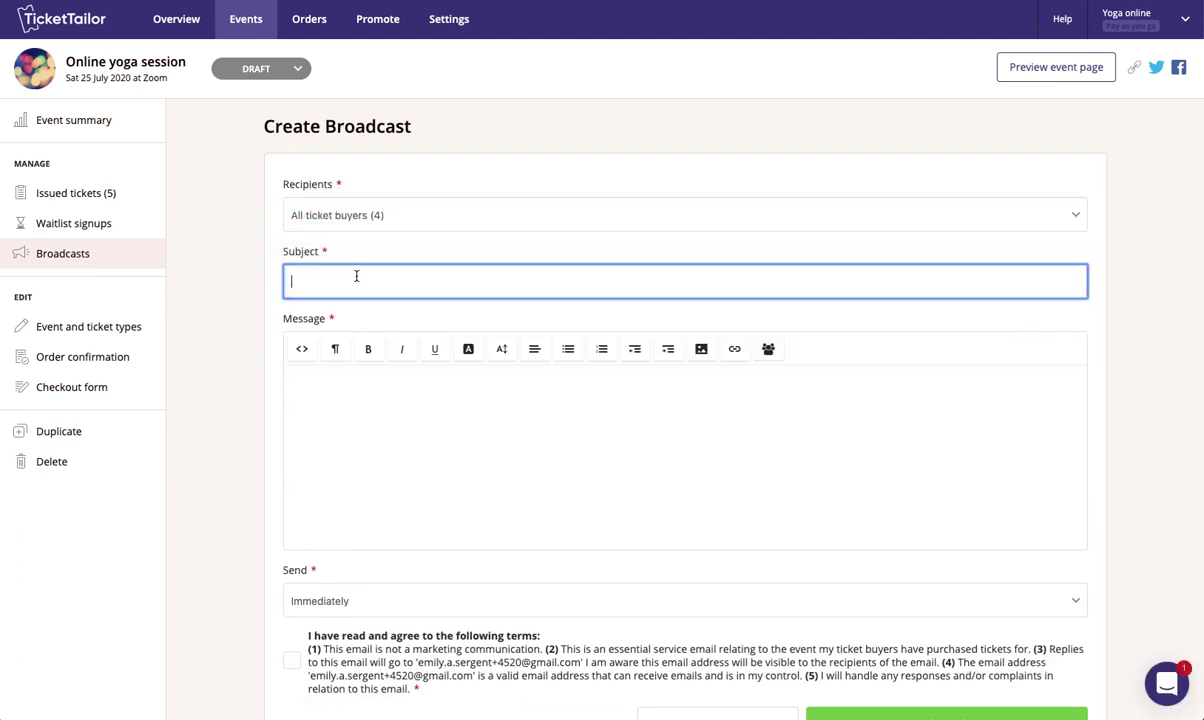
{"action": "type", "text": "Yoga link"}
{"action": "key", "text": "Tab"}
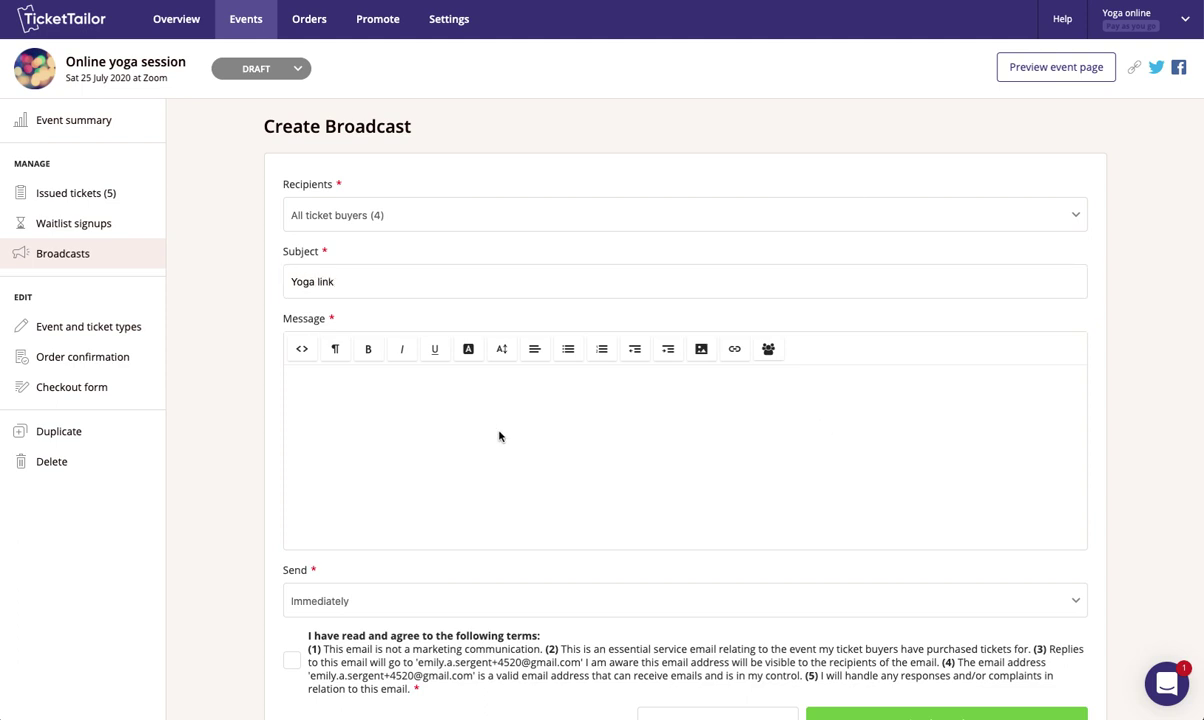
{"action": "key", "text": "shift+Tab"}
- Write the body 'Hey [Ticket buyer name],' followed by the pasted 6pm class reminder and link
{"action": "left_click", "coordinate": [494, 422]}
{"action": "type", "text": "Hey"}
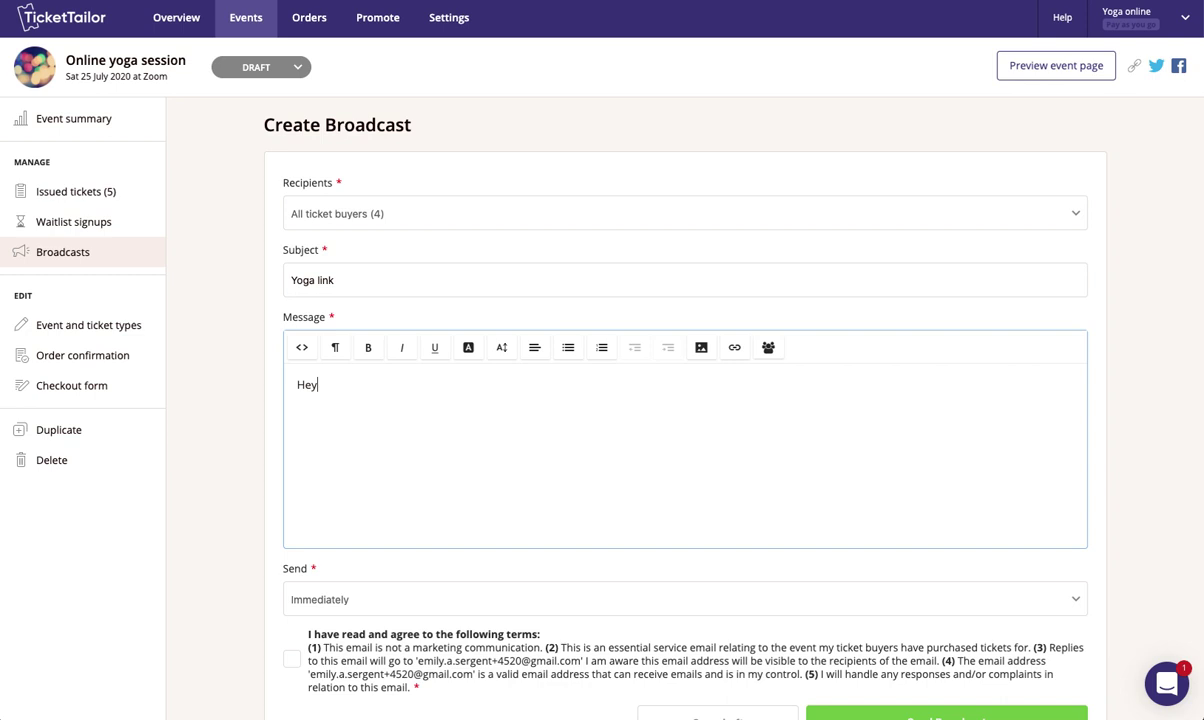
{"action": "left_click", "coordinate": [767, 347]}
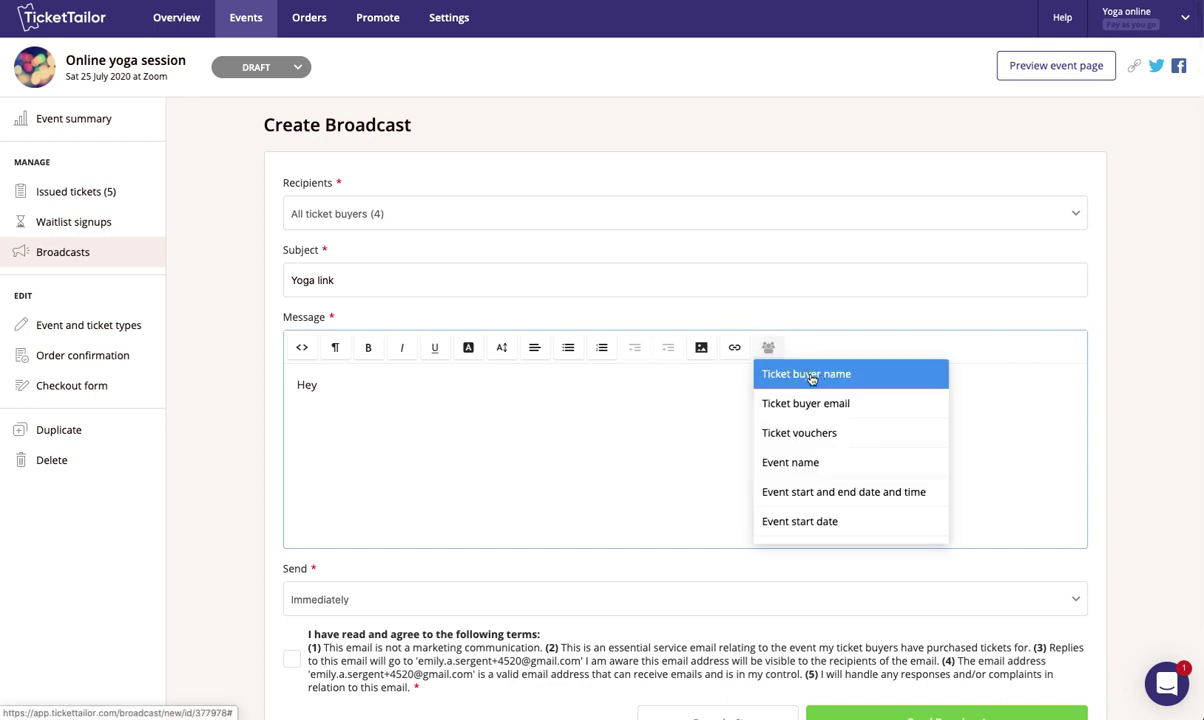
{"action": "left_click", "coordinate": [808, 374]}
{"action": "type", "text": ","}
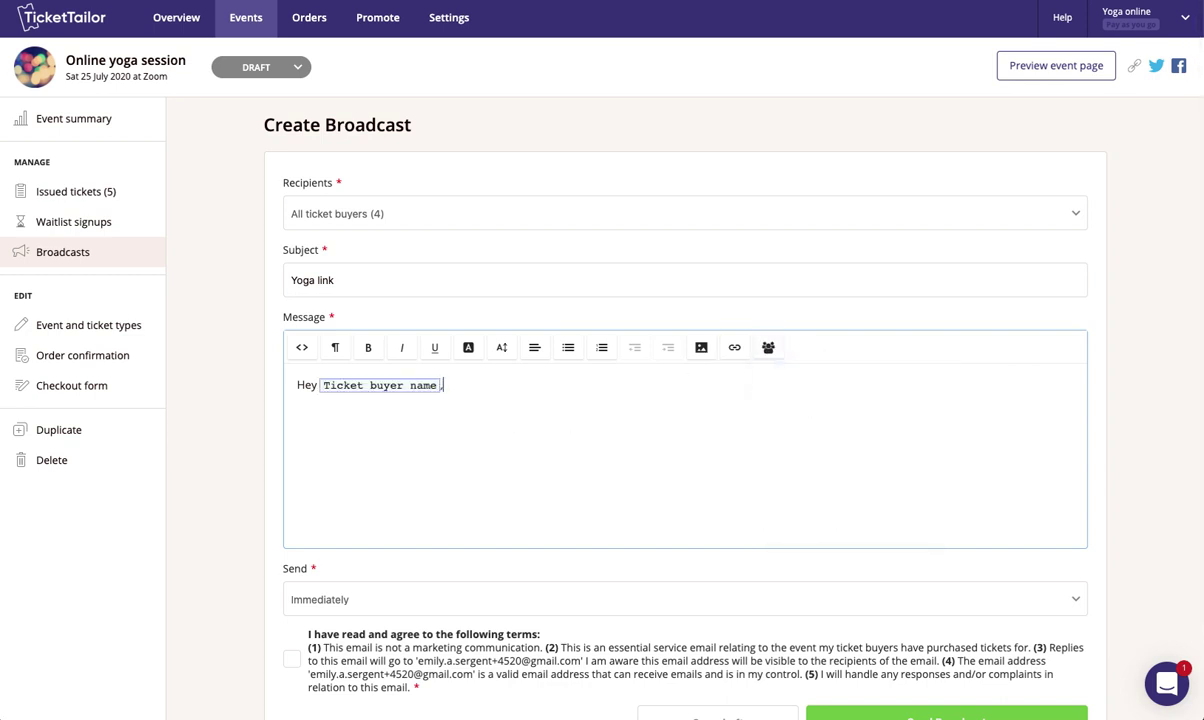
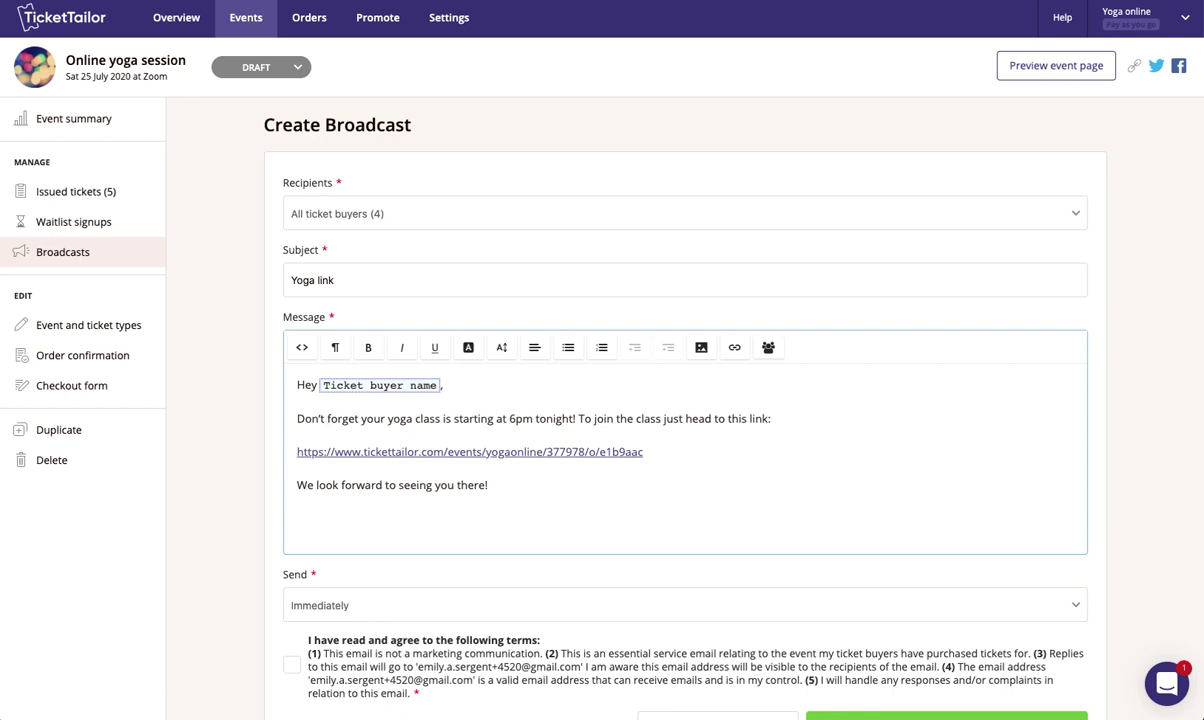
- Set sending to a scheduled date of 16 July 2020 at 12:00 am and tick the terms checkbox
{"action": "scroll", "coordinate": [572, 443], "scroll_direction": "down", "scroll_amount": 1}
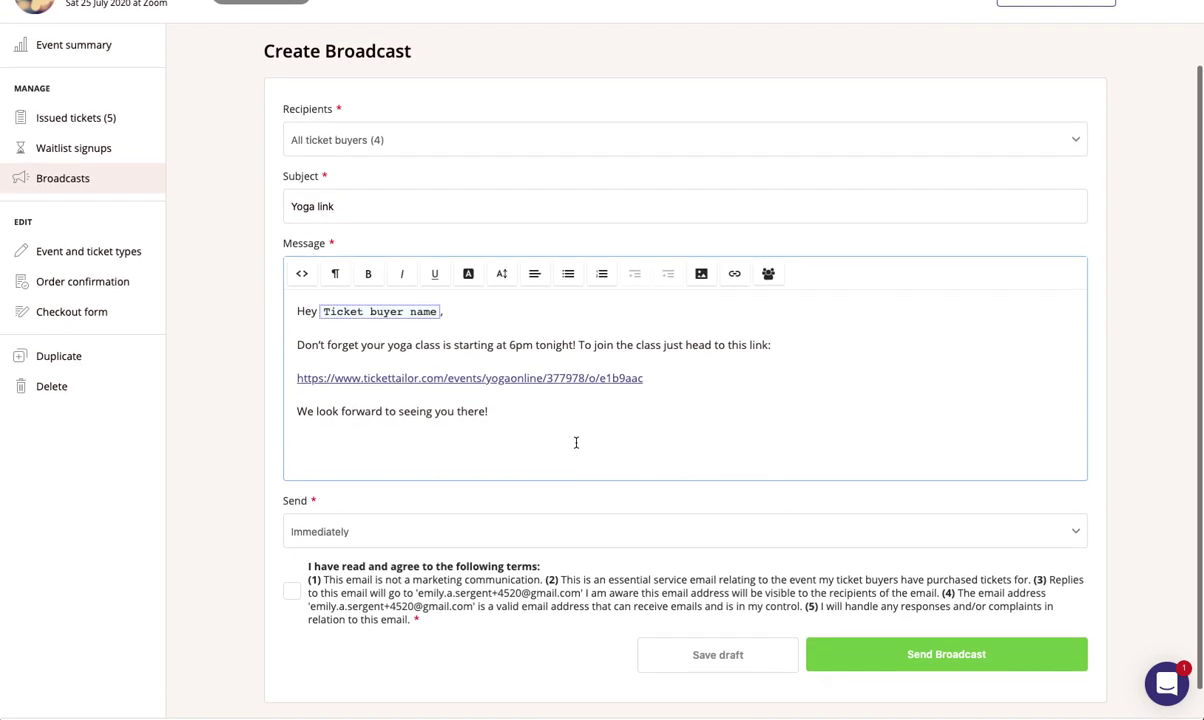
{"action": "left_click", "coordinate": [435, 530]}
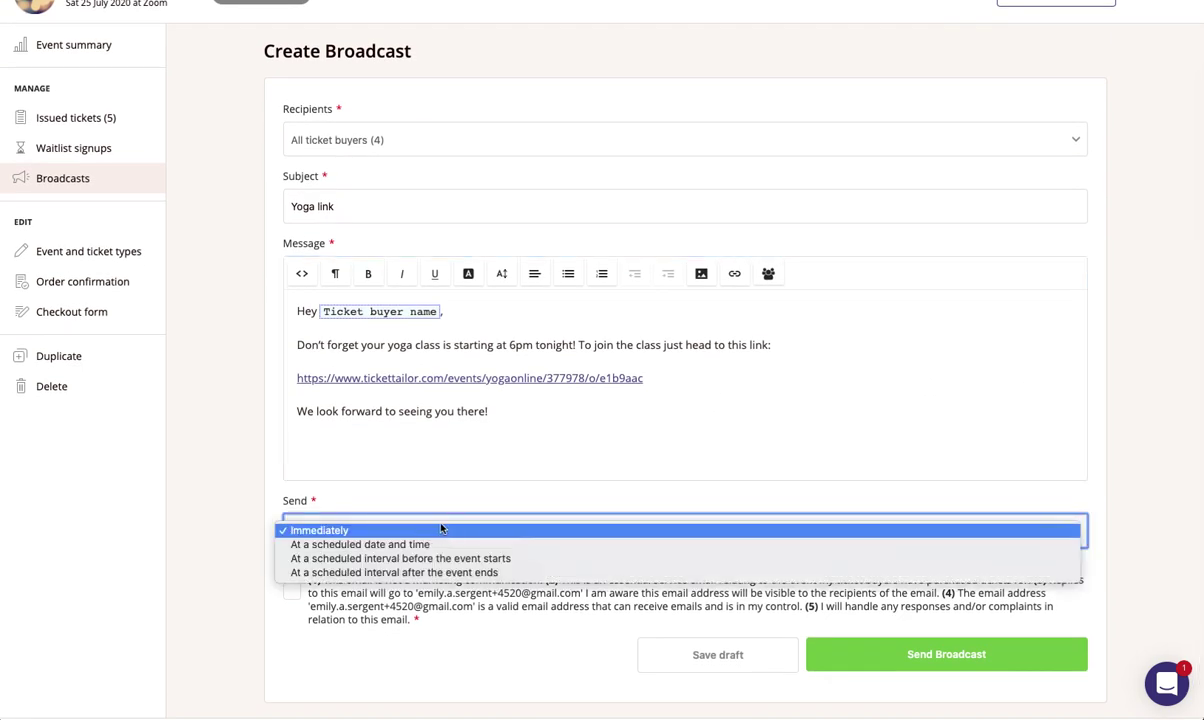
{"action": "left_click", "coordinate": [385, 545]}
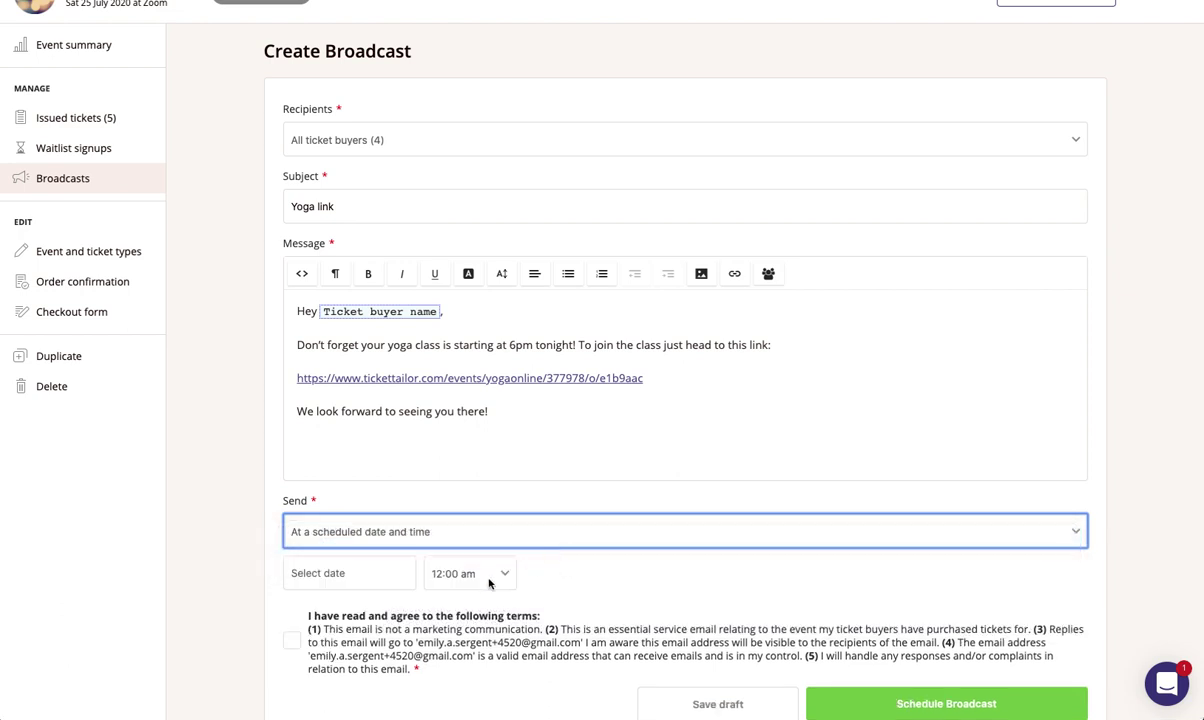
{"action": "left_click", "coordinate": [395, 573]}
{"action": "left_click", "coordinate": [400, 508]}
{"action": "scroll", "coordinate": [440, 540], "scroll_direction": "down", "scroll_amount": 1}
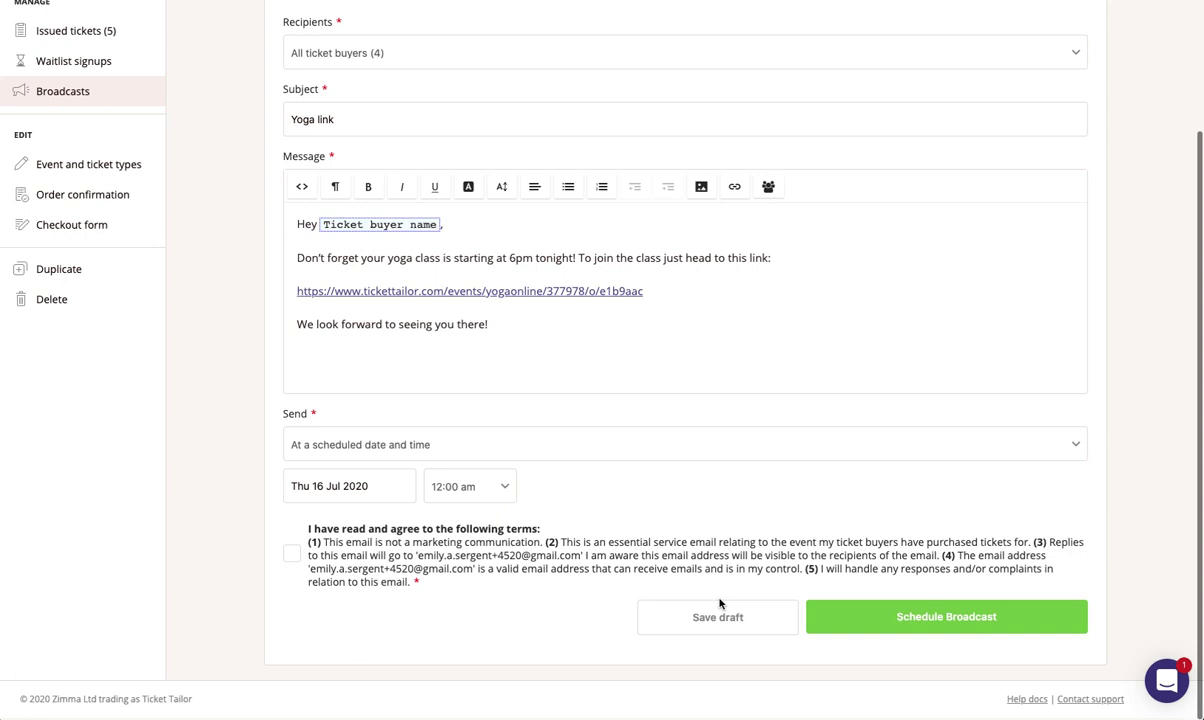
{"action": "left_click", "coordinate": [291, 556]}
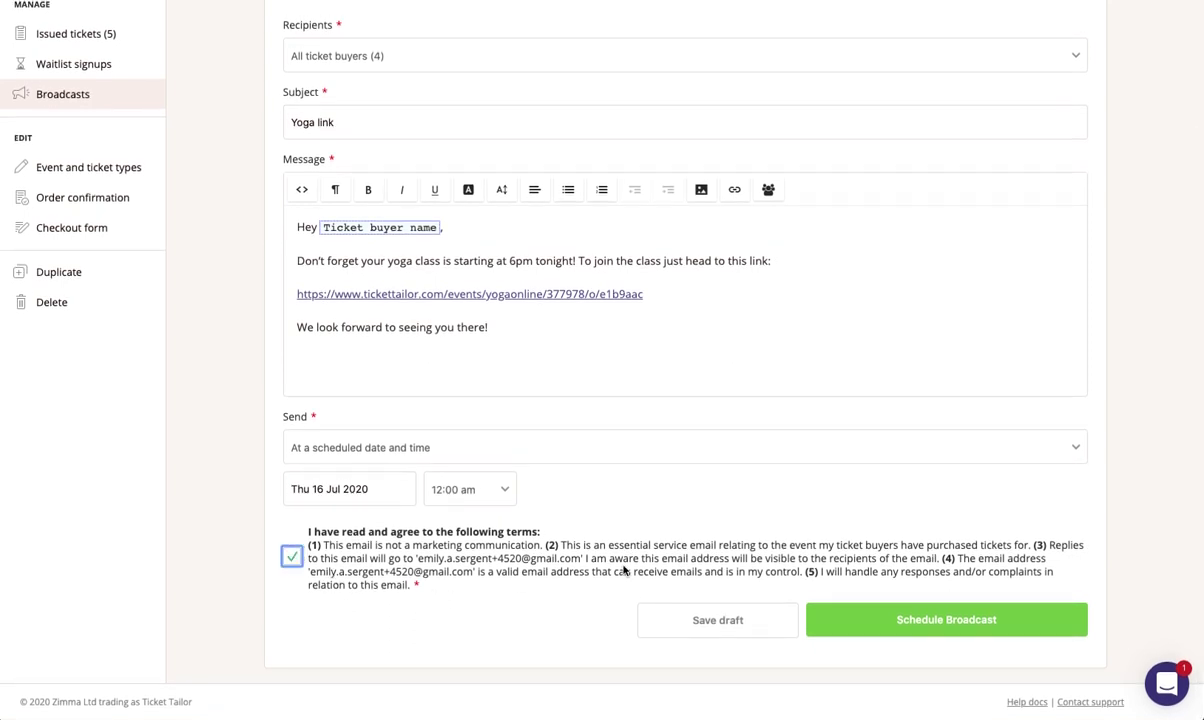